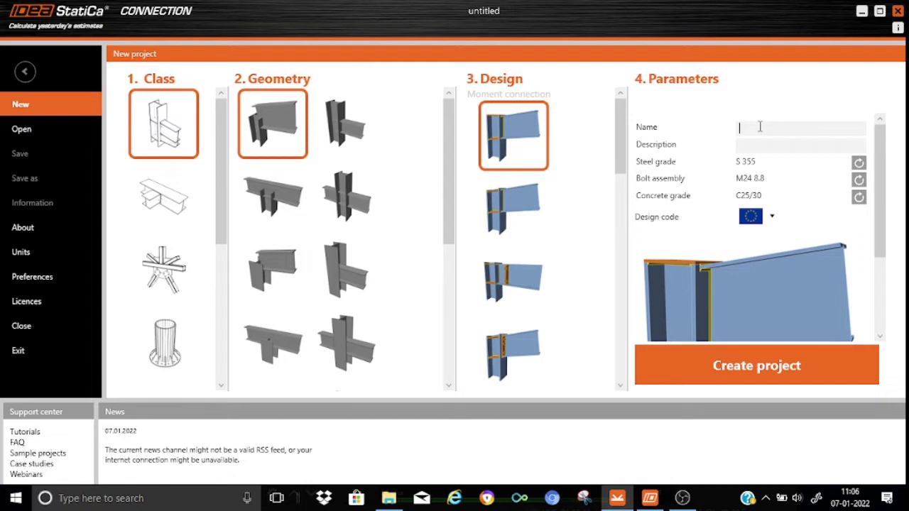
Name the new project truss-structure and give it the description chord-connection
{"action": "type", "text": "truss-structure"}
{"action": "left_click", "coordinate": [758, 146]}
{"action": "type", "text": "cho"}
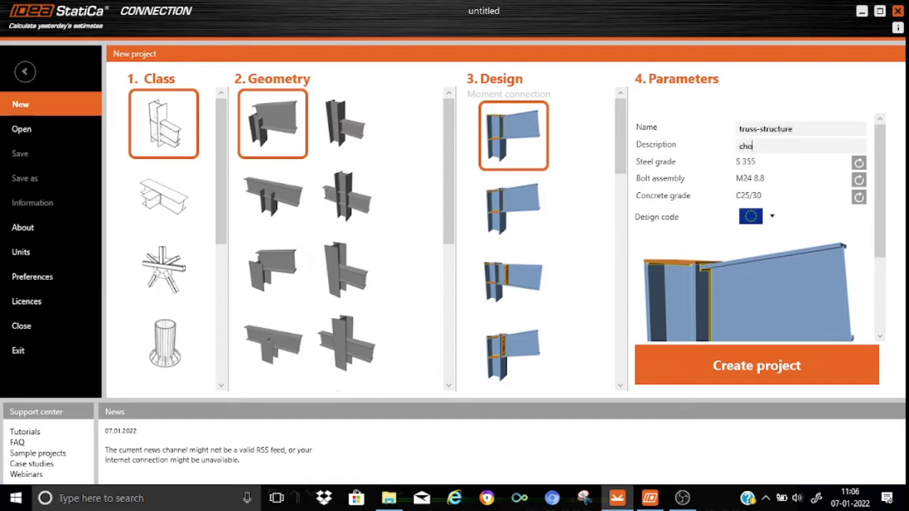
{"action": "type", "text": "ed-connection"}
{"action": "left_click", "coordinate": [753, 145]}
{"action": "key", "text": "Delete"}
{"action": "type", "text": "r"}
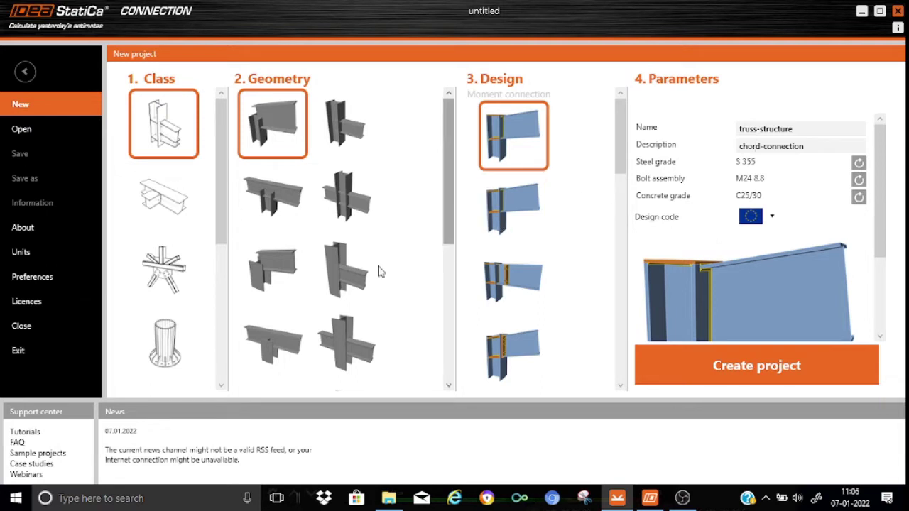
Choose the blank class showing only coordinate axes and create the project
{"action": "left_click_drag", "start_coordinate": [220, 227], "coordinate": [221, 369]}
{"action": "left_click", "coordinate": [160, 359]}
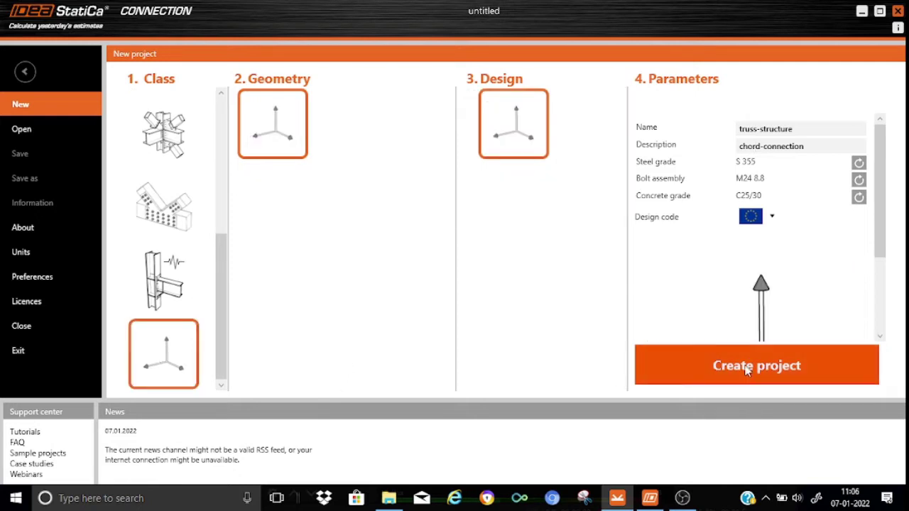
{"action": "left_click", "coordinate": [746, 370]}
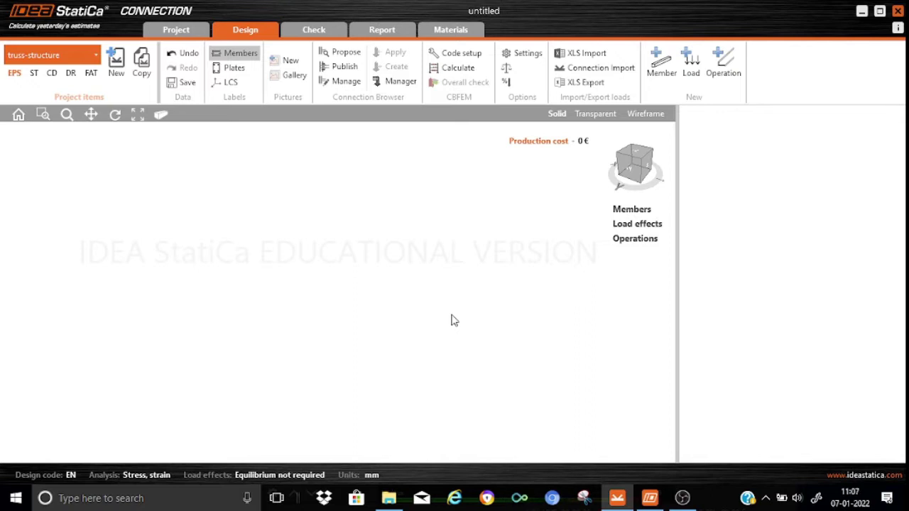
Add a first member with a rolled I-section UB 762 x 267 x 147 from the UB series
{"action": "left_click", "coordinate": [659, 68]}
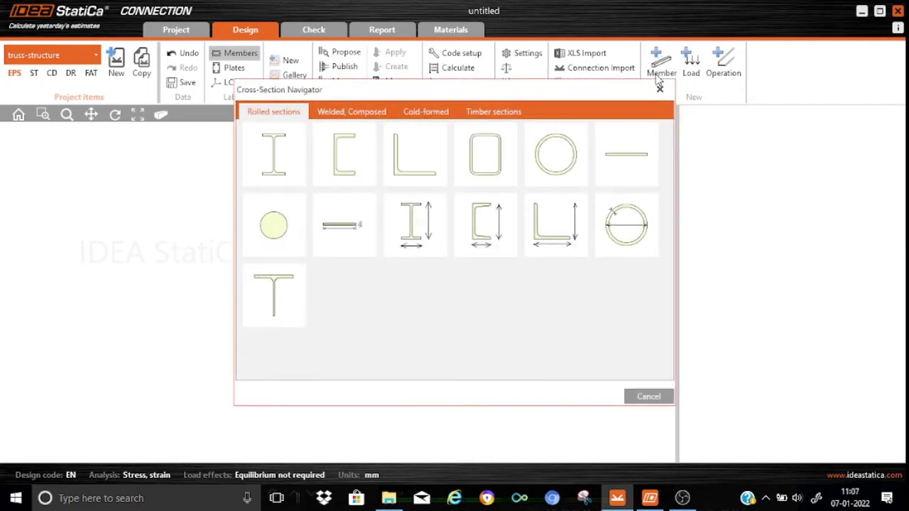
{"action": "left_click", "coordinate": [277, 178]}
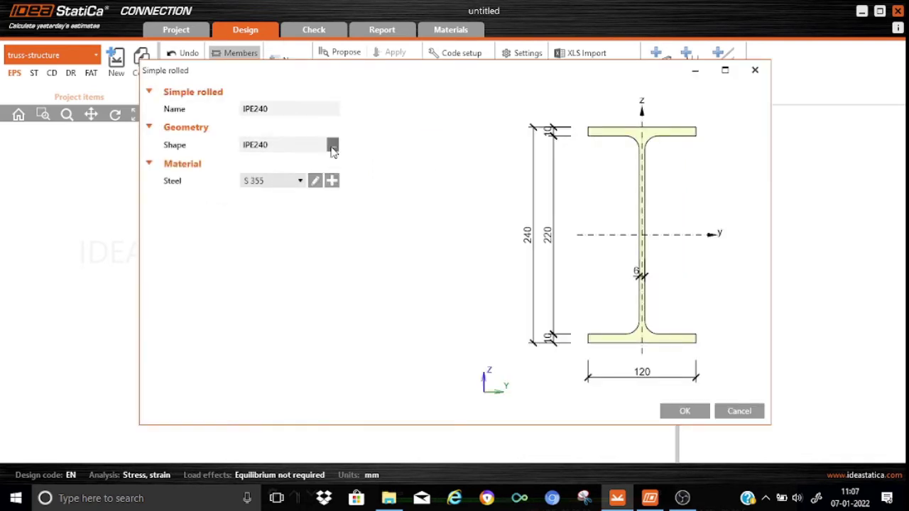
{"action": "left_click", "coordinate": [333, 146]}
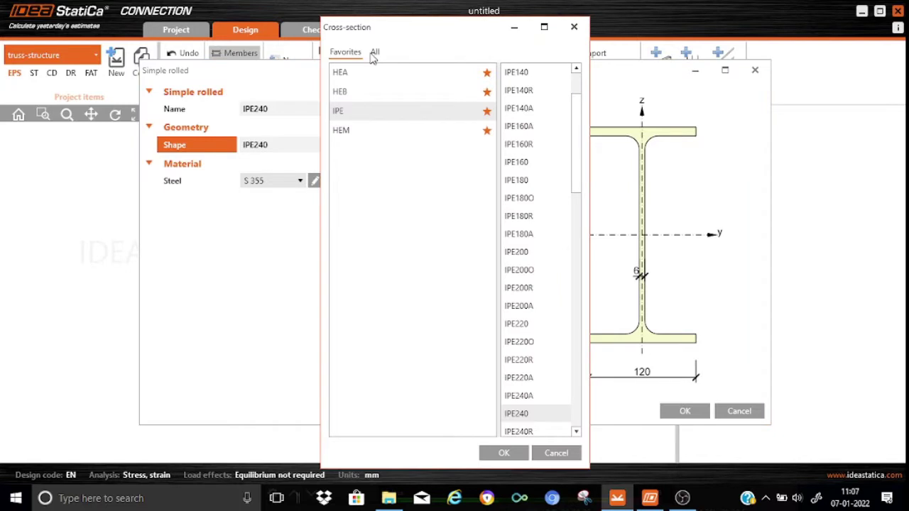
{"action": "left_click", "coordinate": [374, 53]}
{"action": "left_click_drag", "start_coordinate": [495, 151], "coordinate": [492, 315]}
{"action": "left_click", "coordinate": [343, 324]}
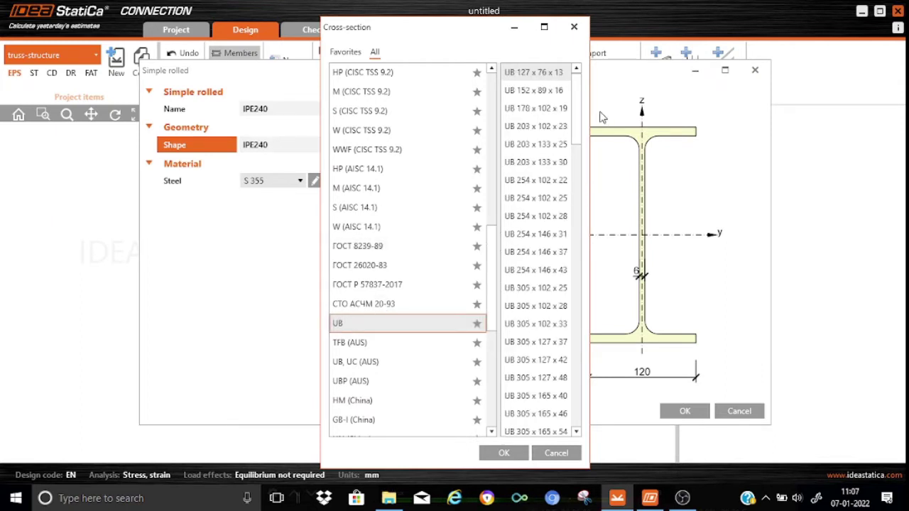
{"action": "left_click_drag", "start_coordinate": [577, 110], "coordinate": [593, 289]}
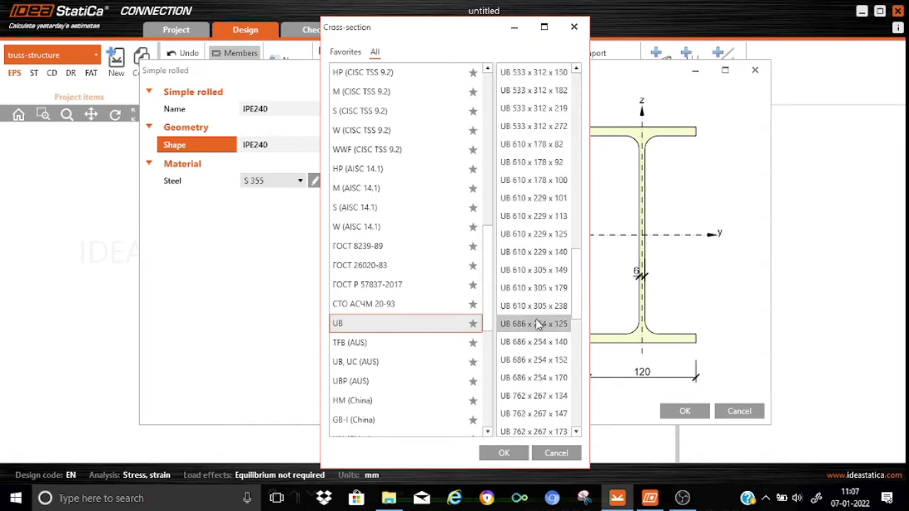
{"action": "left_click", "coordinate": [539, 414]}
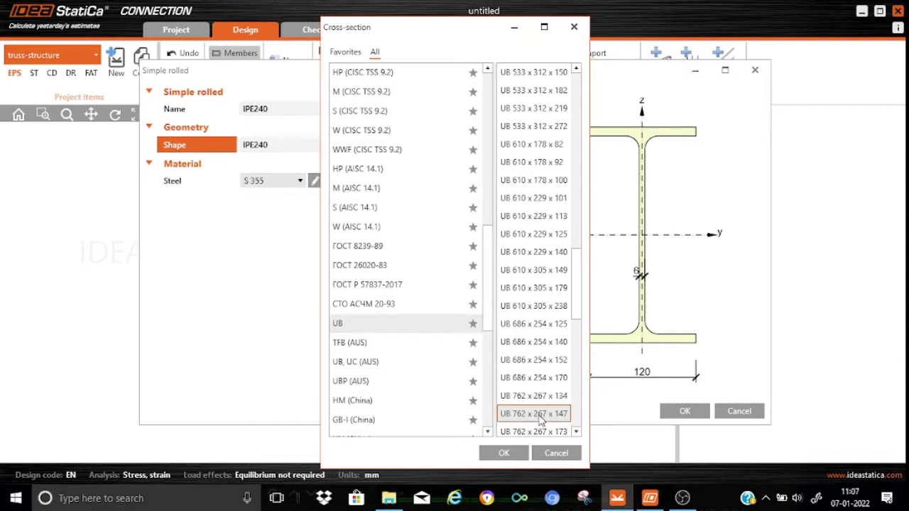
{"action": "left_click", "coordinate": [503, 453]}
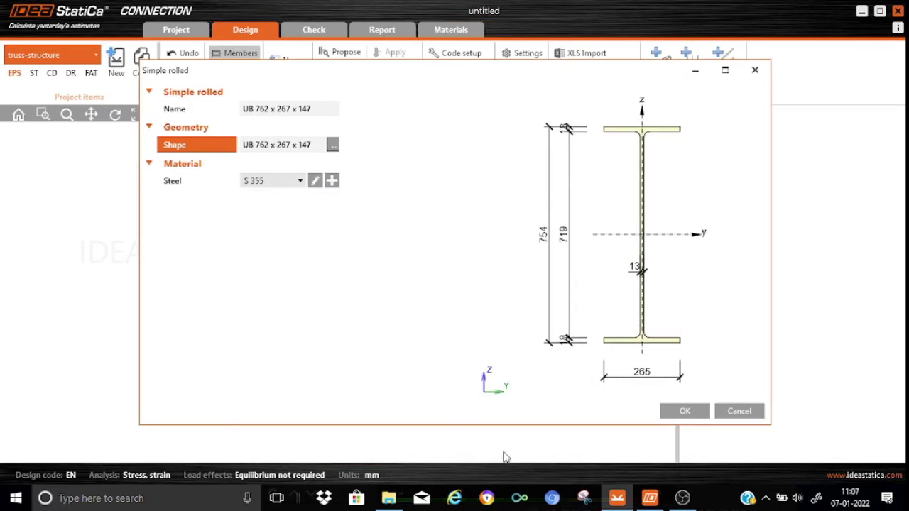
{"action": "left_click", "coordinate": [677, 414]}
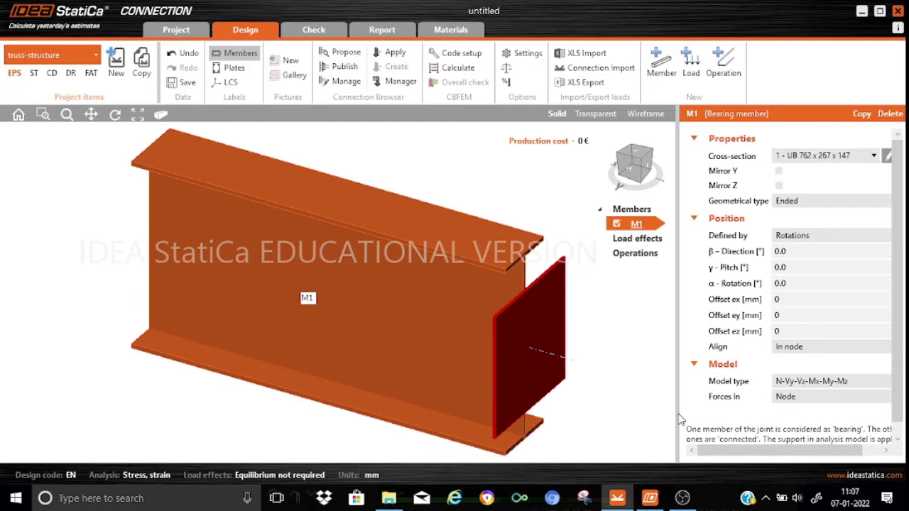
Rename the member M1 as H1
{"action": "right_click", "coordinate": [643, 228]}
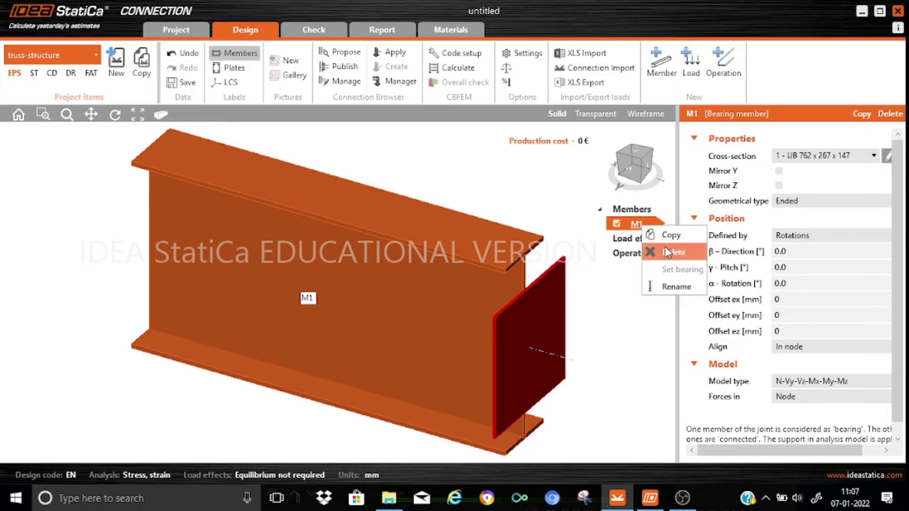
{"action": "left_click", "coordinate": [675, 287]}
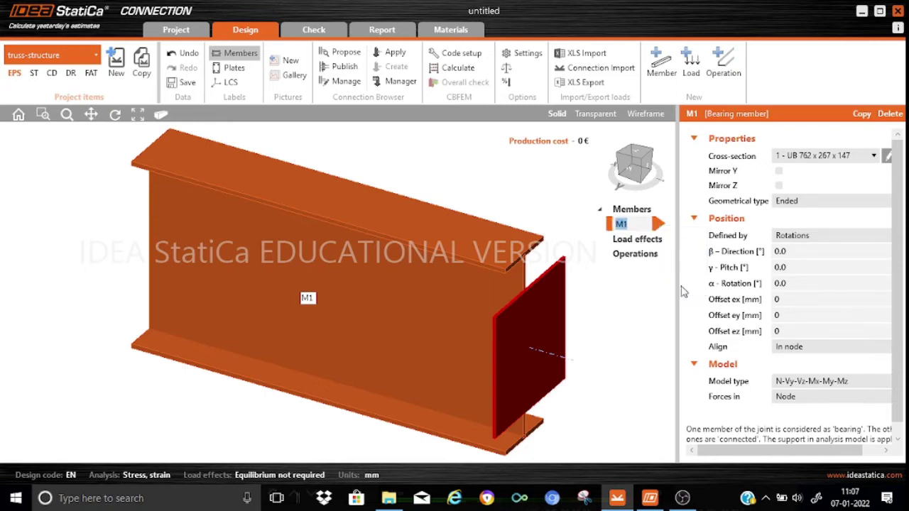
{"action": "type", "text": "H1"}
{"action": "key", "text": "Return"}
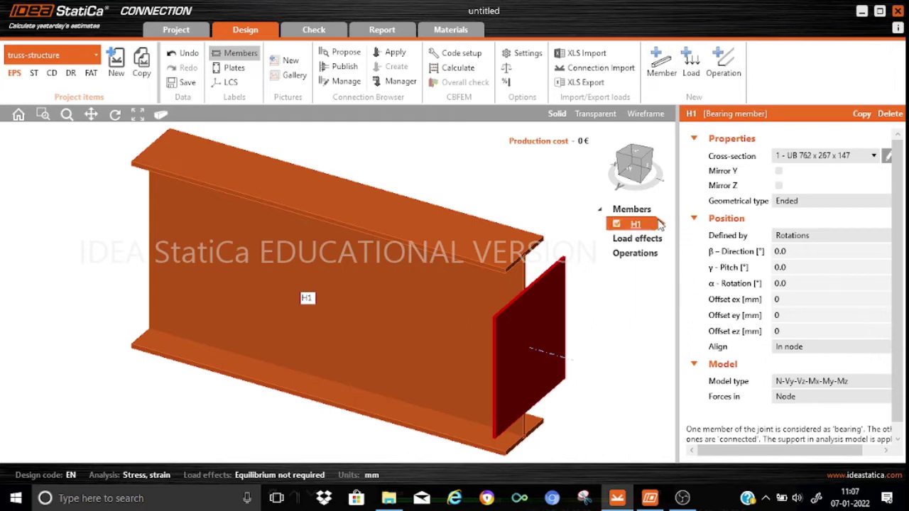
Make member H1 continuous and set its β direction to 180°
{"action": "left_click", "coordinate": [809, 202]}
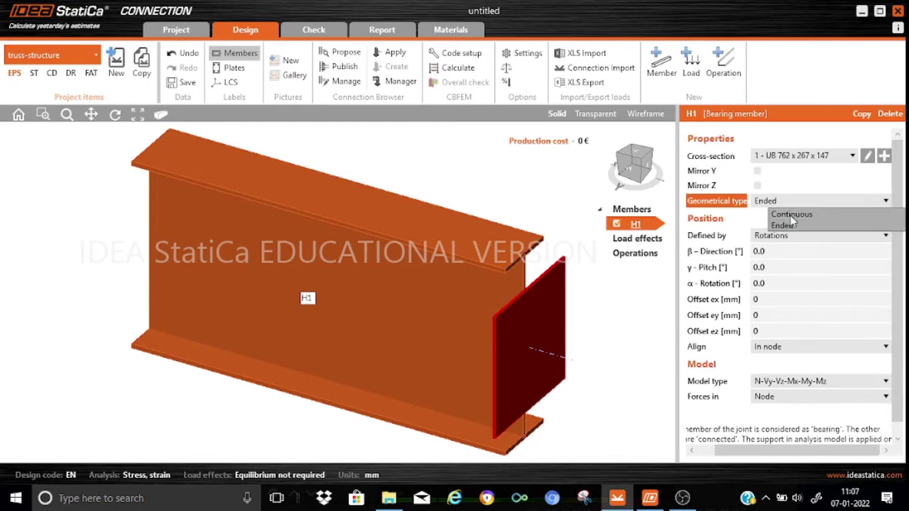
{"action": "left_click", "coordinate": [791, 214]}
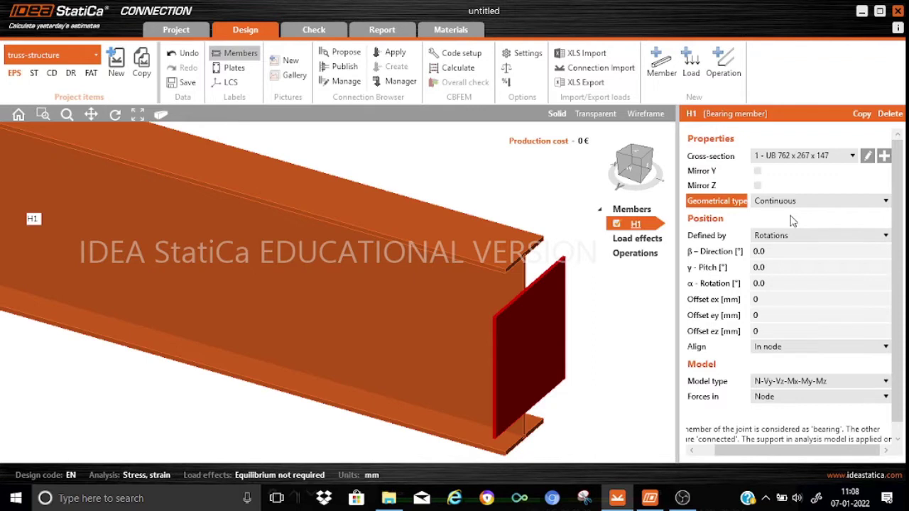
{"action": "left_click", "coordinate": [766, 253]}
{"action": "key", "text": "BackSpace"}
{"action": "key", "text": "BackSpace"}
{"action": "key", "text": "BackSpace"}
{"action": "type", "text": "180"}
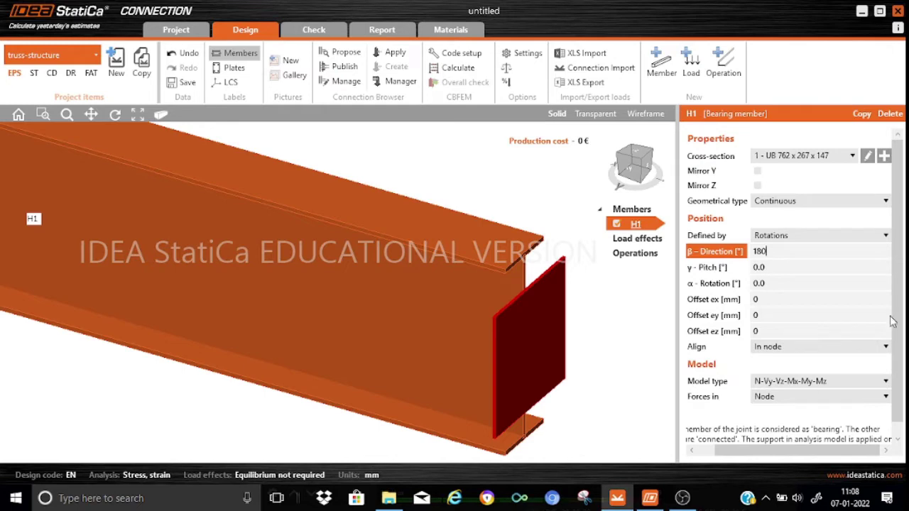
{"action": "scroll", "coordinate": [897, 382], "scroll_direction": "down", "scroll_amount": 1}
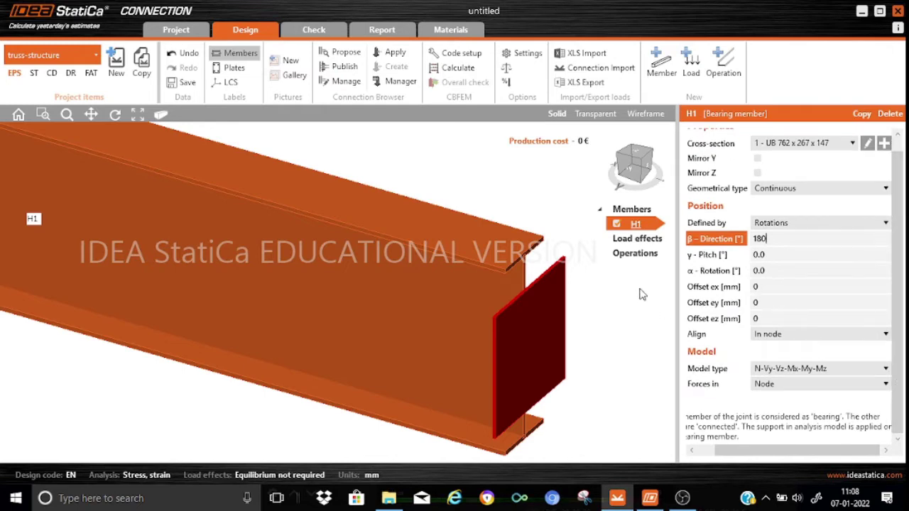
{"action": "left_click", "coordinate": [164, 117]}
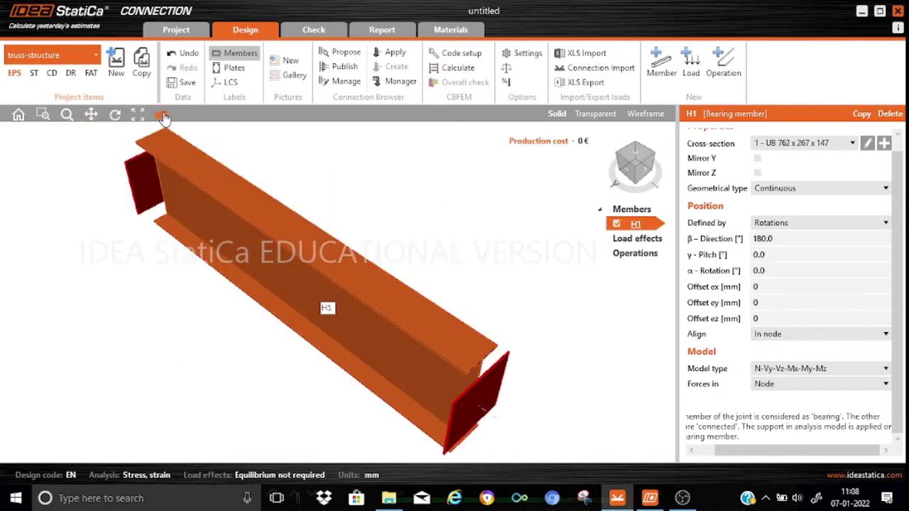
Add a second member and rename it V1
{"action": "left_click", "coordinate": [660, 64]}
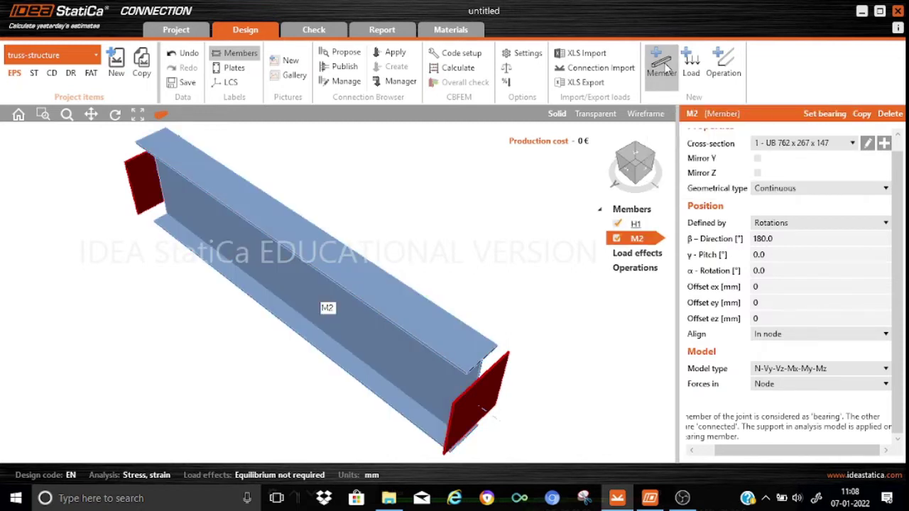
{"action": "right_click", "coordinate": [639, 243]}
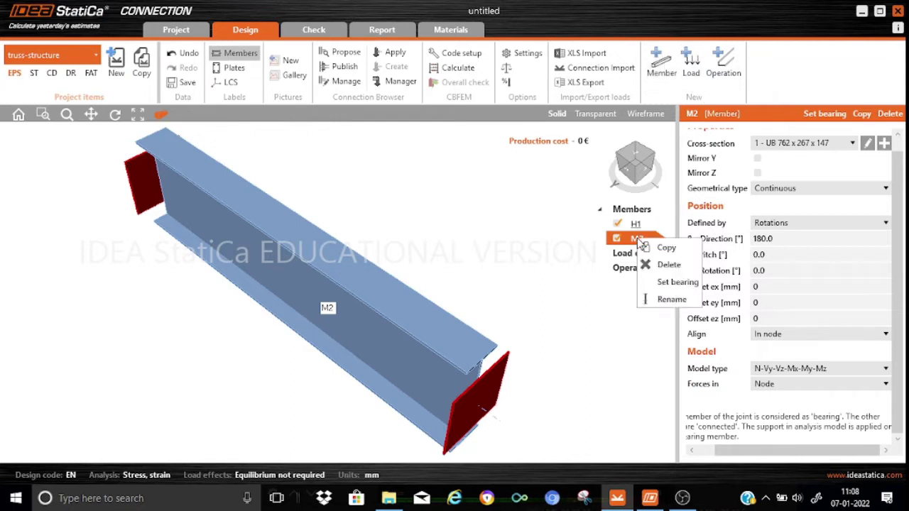
{"action": "left_click", "coordinate": [657, 299]}
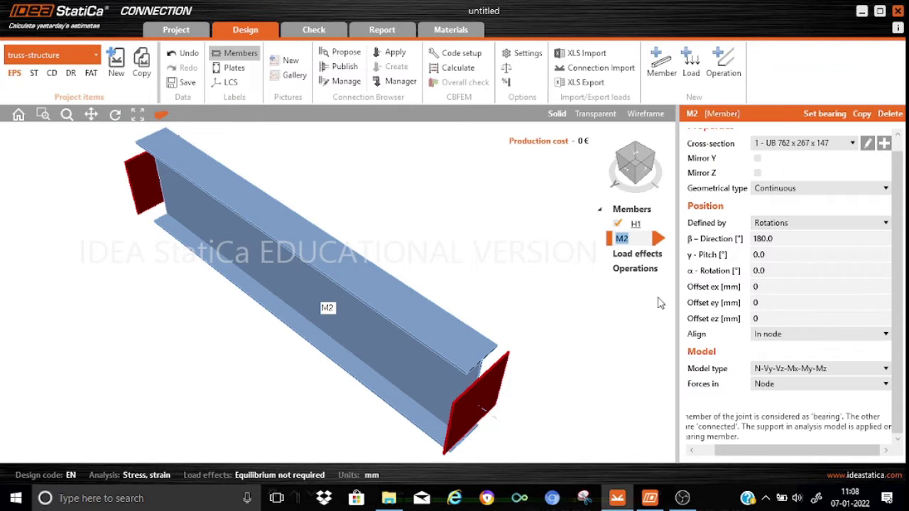
{"action": "type", "text": "V1"}
{"action": "key", "text": "Return"}
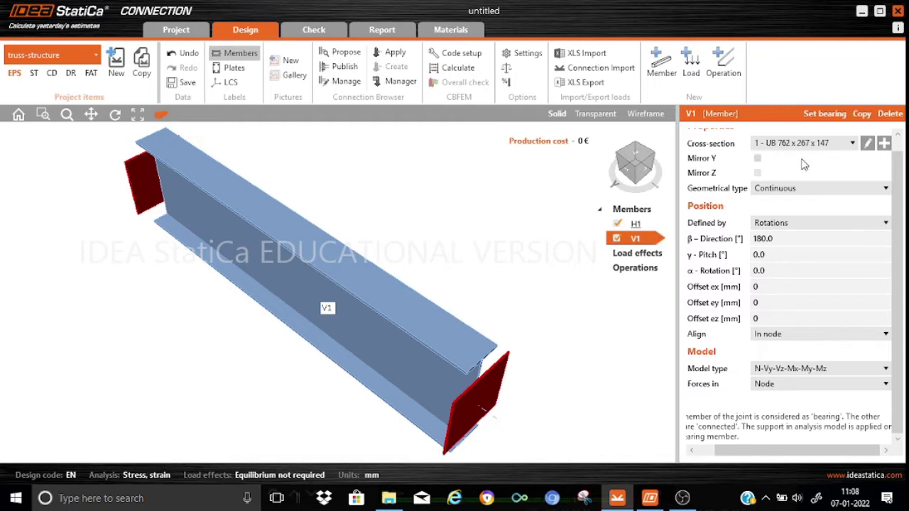
Assign member V1 a new rolled I-section UB 457 x 152 x 60 from the UB series
{"action": "left_click", "coordinate": [883, 143]}
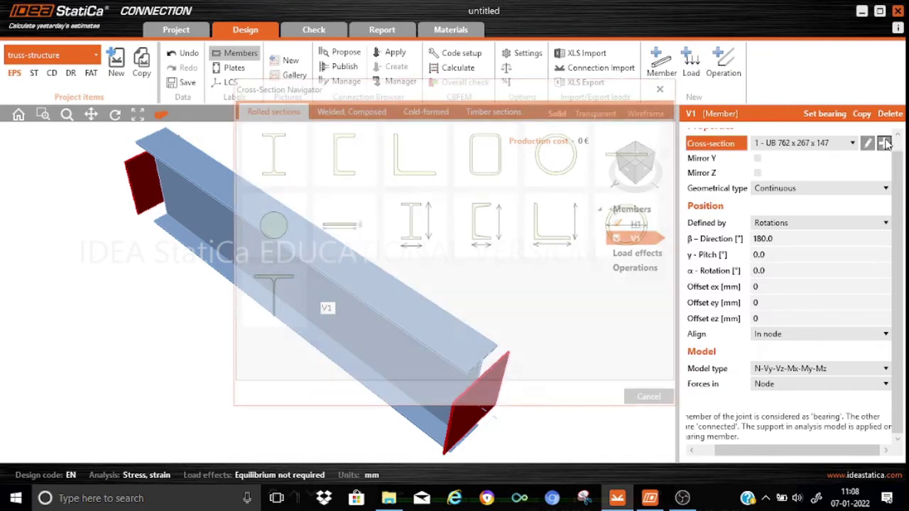
{"action": "left_click", "coordinate": [274, 158]}
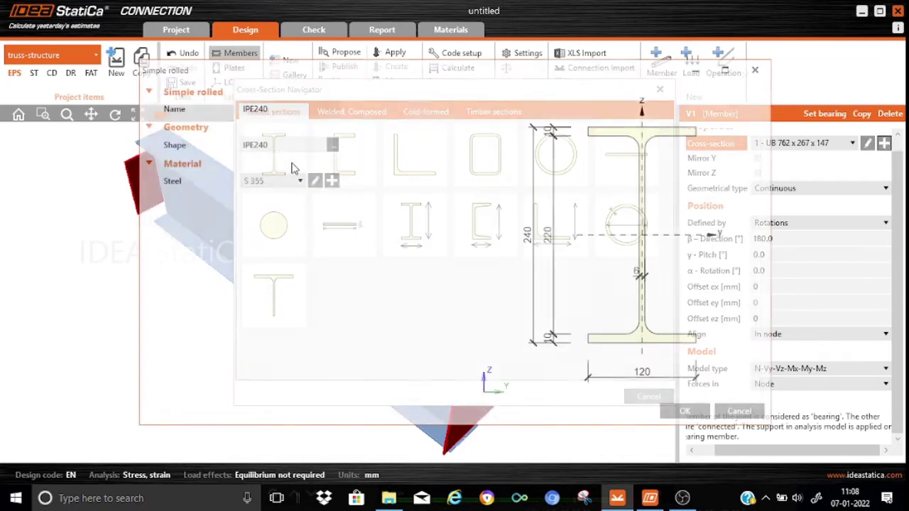
{"action": "left_click", "coordinate": [333, 144]}
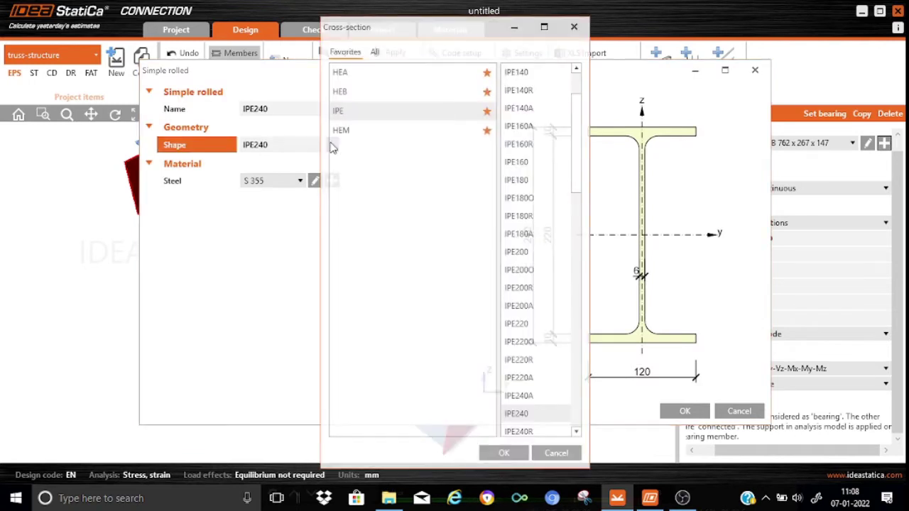
{"action": "left_click", "coordinate": [375, 52]}
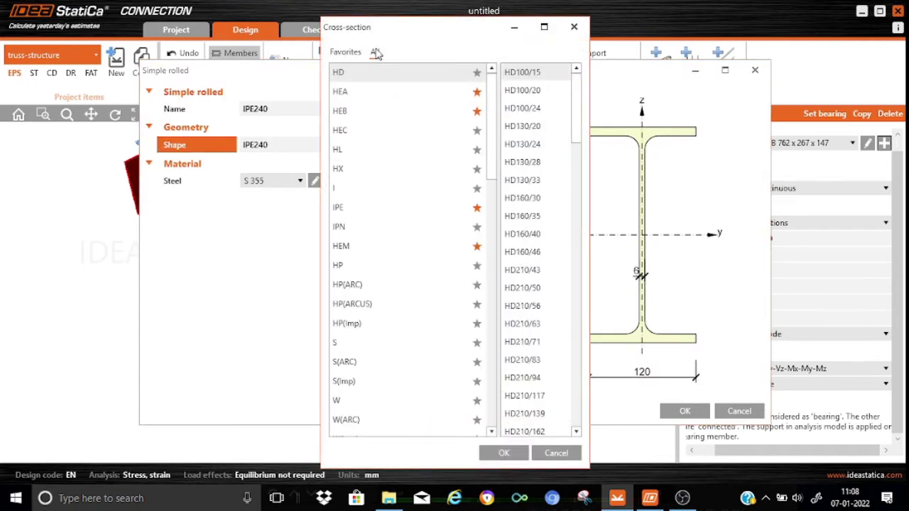
{"action": "left_click_drag", "start_coordinate": [497, 173], "coordinate": [495, 342]}
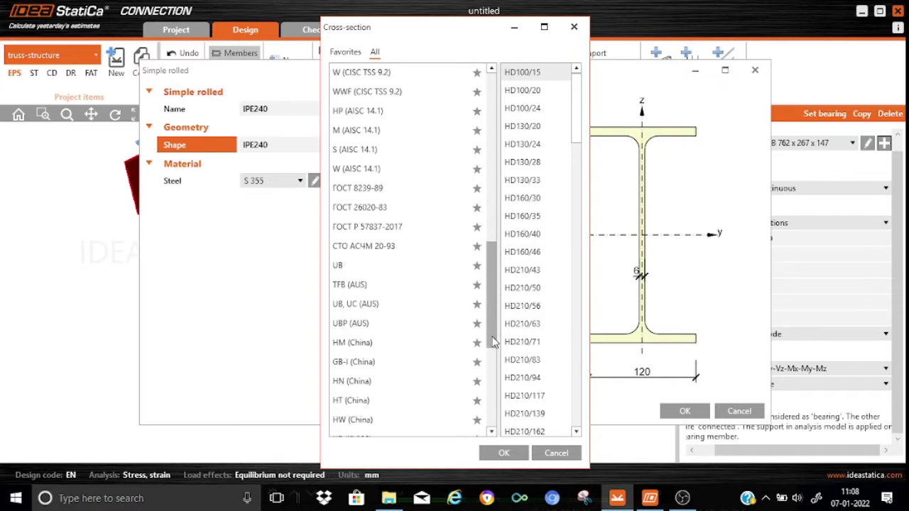
{"action": "left_click", "coordinate": [337, 268]}
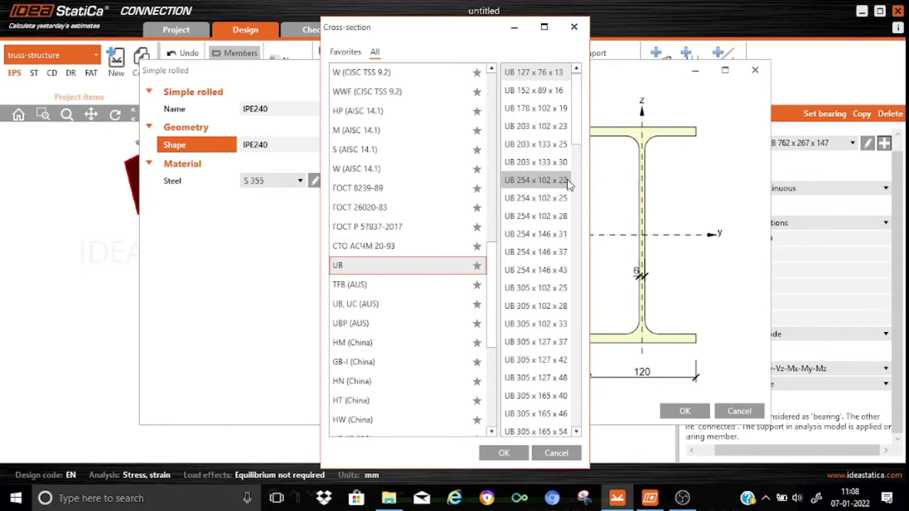
{"action": "left_click_drag", "start_coordinate": [576, 140], "coordinate": [576, 207]}
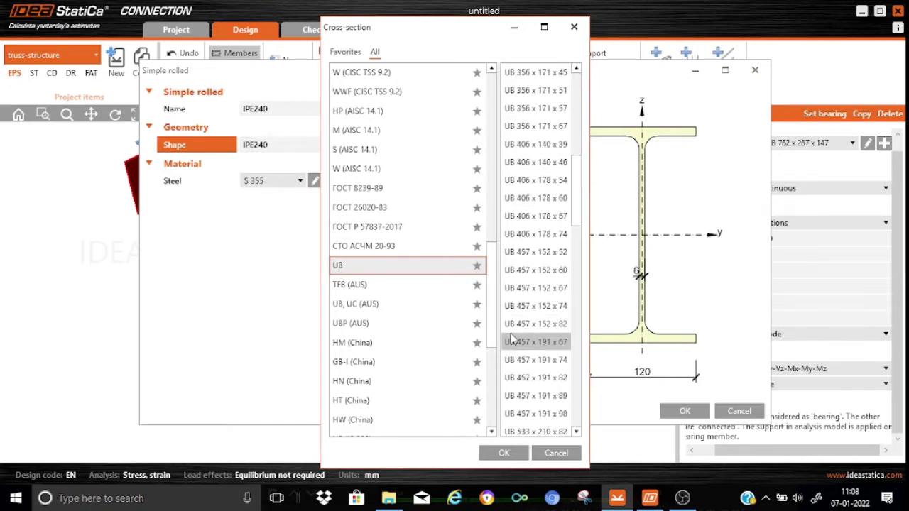
{"action": "left_click", "coordinate": [536, 270]}
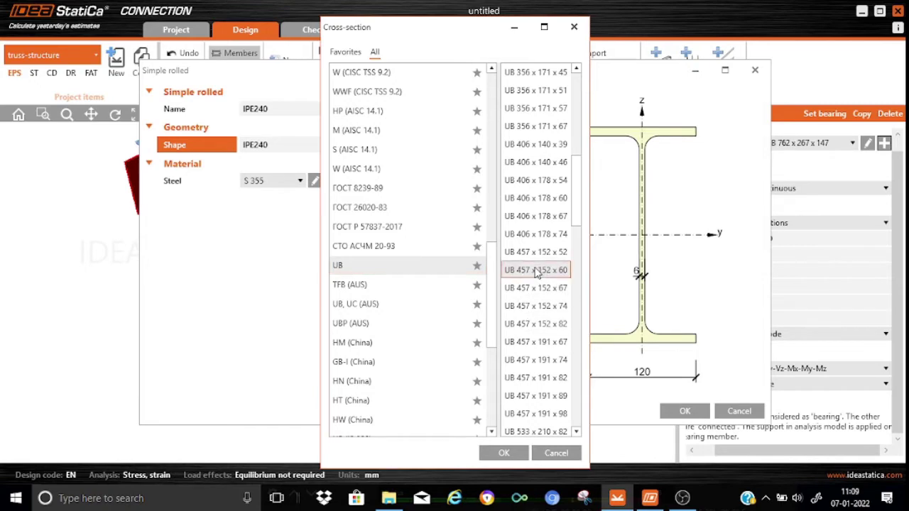
{"action": "left_click", "coordinate": [503, 457]}
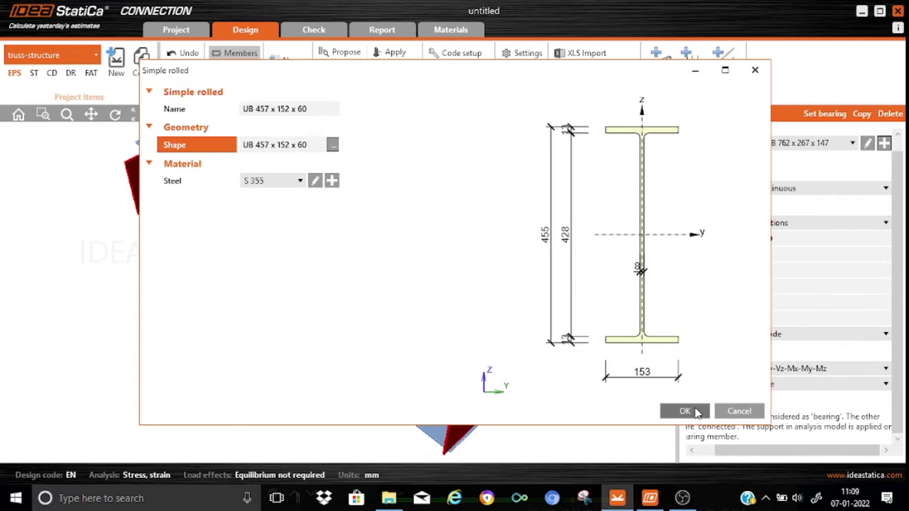
{"action": "left_click", "coordinate": [694, 413]}
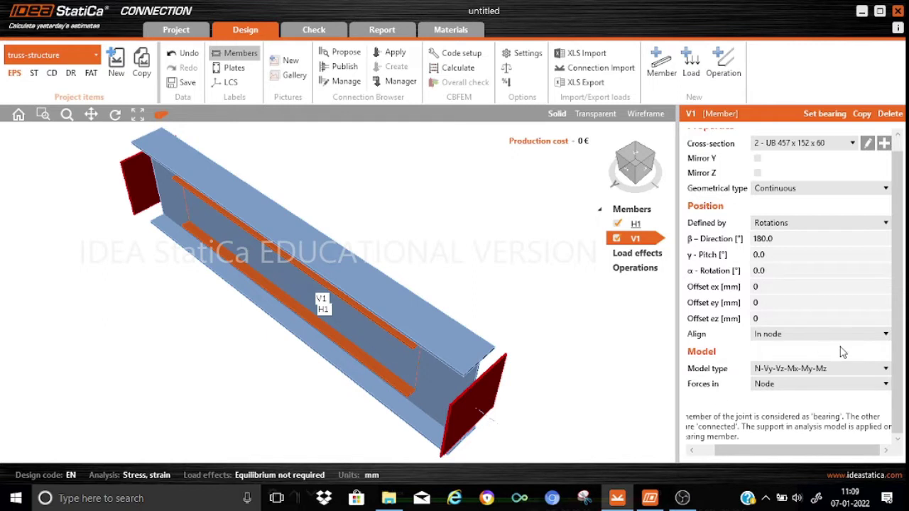
Configure member V1 as an ended member with γ pitch 90° and model type N-Vy-Vz
{"action": "left_click", "coordinate": [884, 188]}
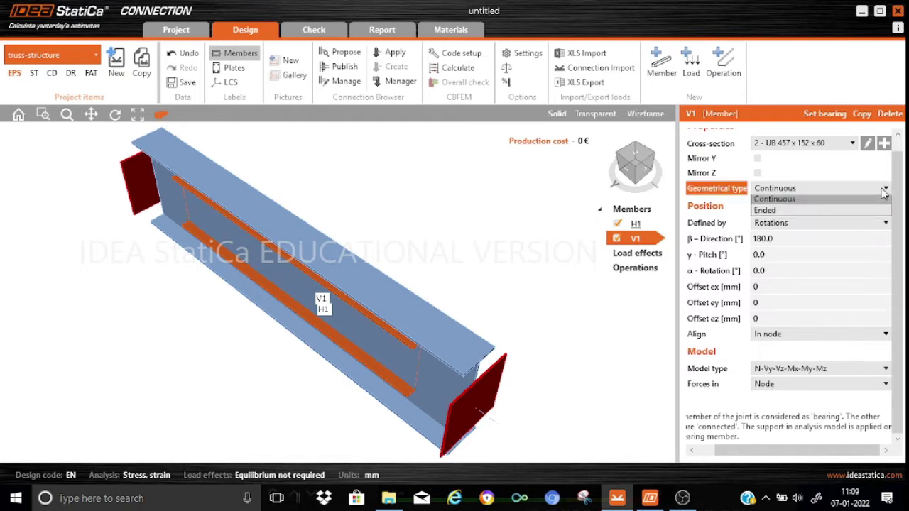
{"action": "left_click", "coordinate": [765, 213]}
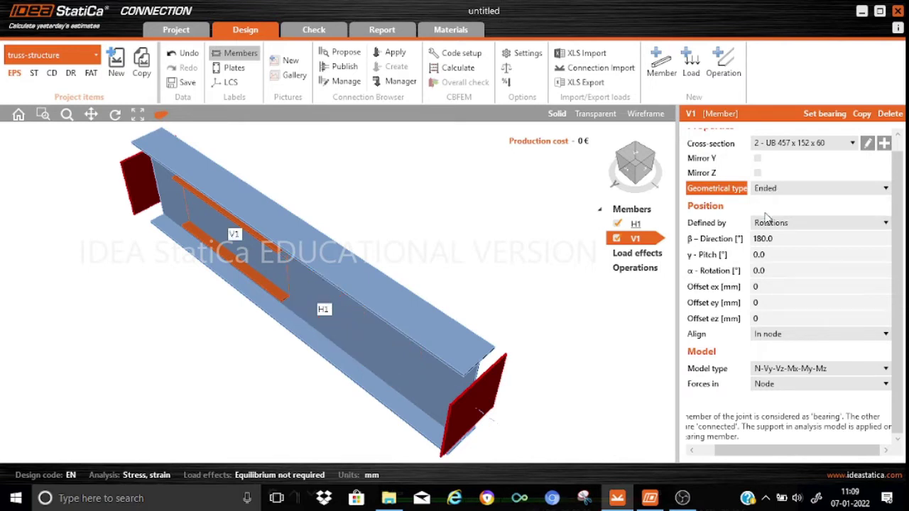
{"action": "left_click", "coordinate": [775, 254]}
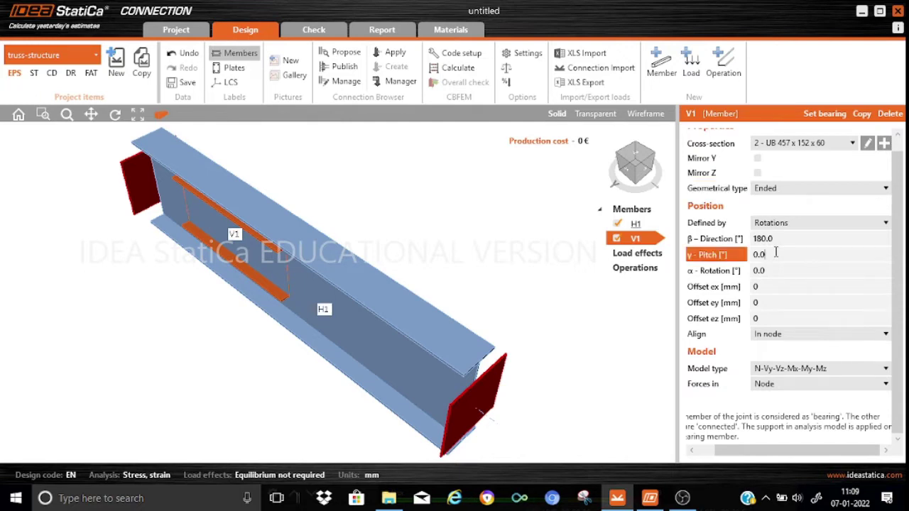
{"action": "key", "text": "BackSpace"}
{"action": "key", "text": "BackSpace"}
{"action": "type", "text": "90"}
{"action": "left_click", "coordinate": [781, 269]}
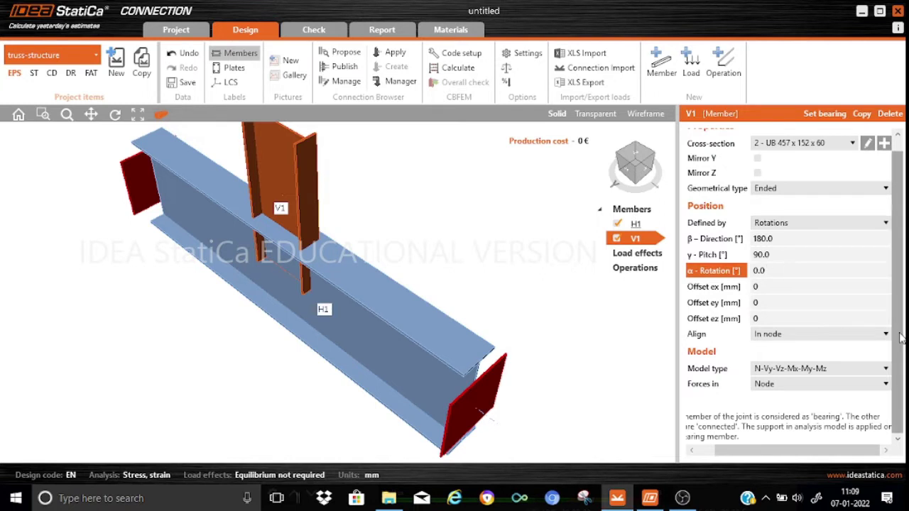
{"action": "left_click", "coordinate": [884, 369]}
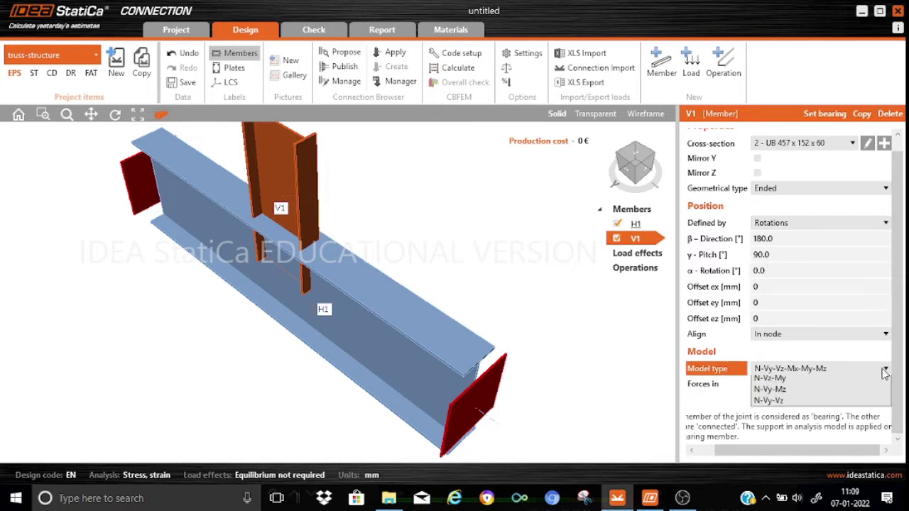
{"action": "left_click", "coordinate": [774, 416]}
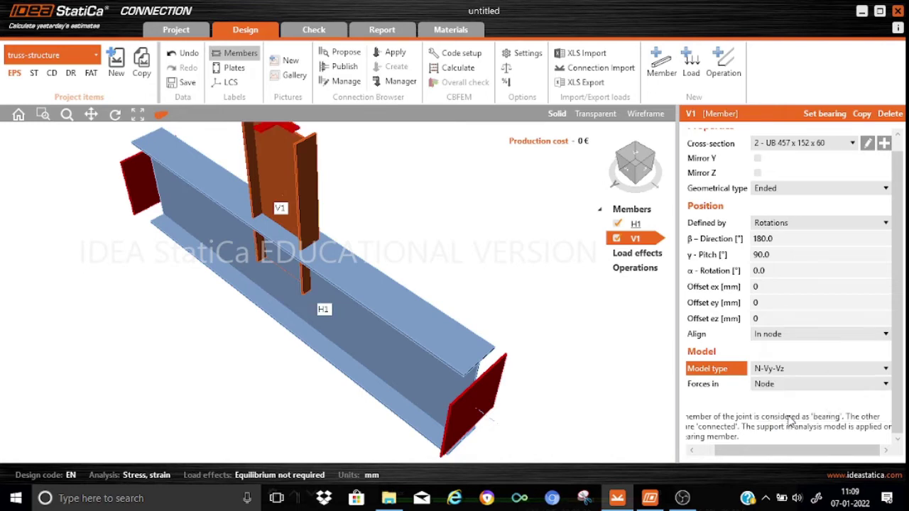
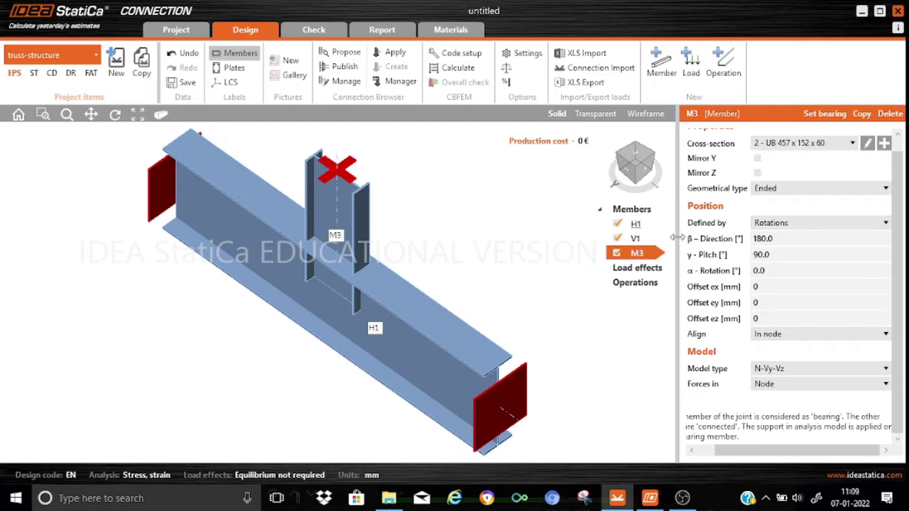
Duplicate member V1 and rename the copy D1
{"action": "right_click", "coordinate": [637, 259]}
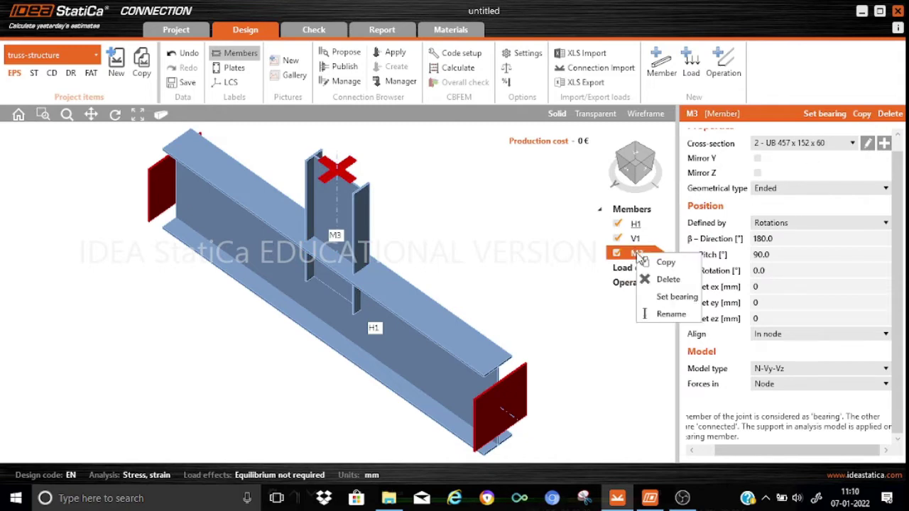
{"action": "left_click", "coordinate": [664, 316]}
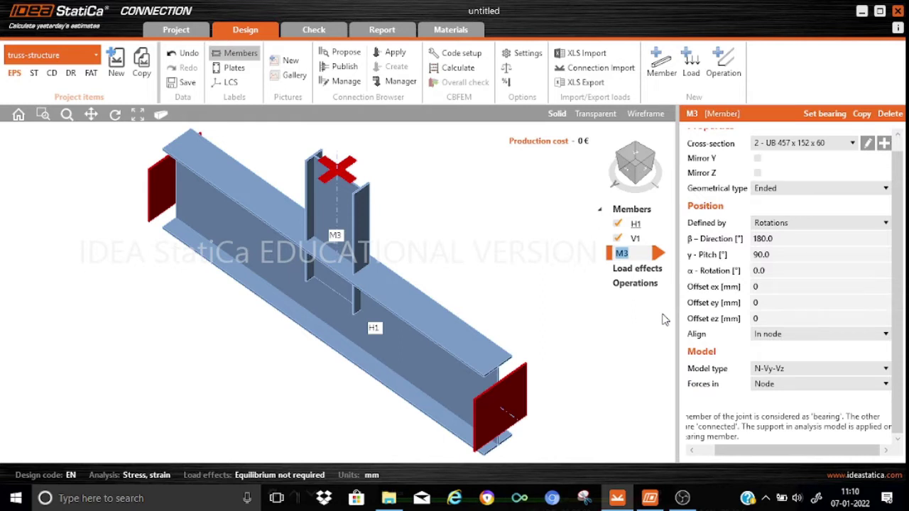
{"action": "type", "text": "D1"}
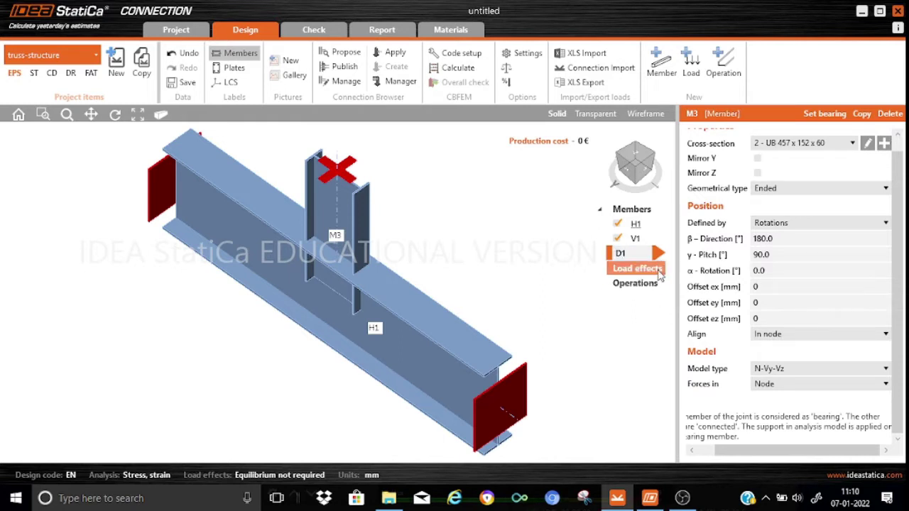
{"action": "key", "text": "Return"}
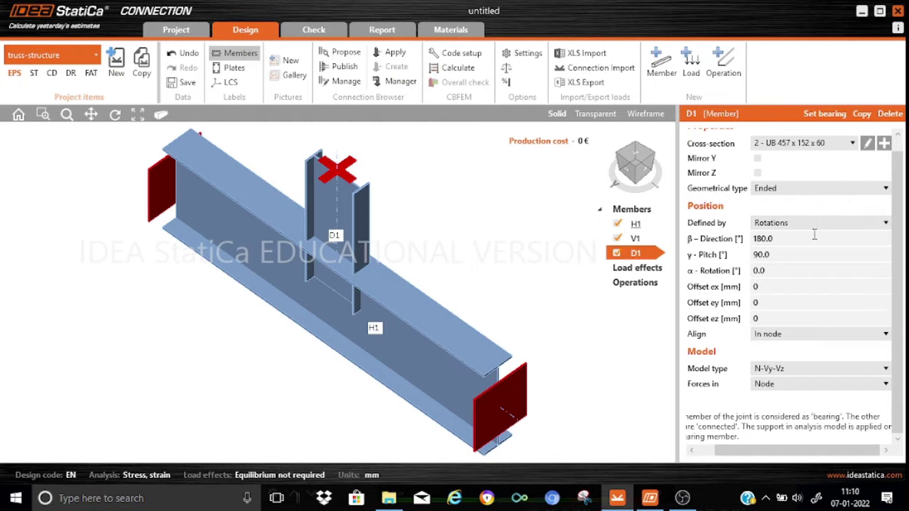
Set the γ pitch of member D1 to 60°
{"action": "left_click", "coordinate": [774, 256]}
{"action": "key", "text": "BackSpace"}
{"action": "key", "text": "BackSpace"}
{"action": "key", "text": "BackSpace"}
{"action": "key", "text": "BackSpace"}
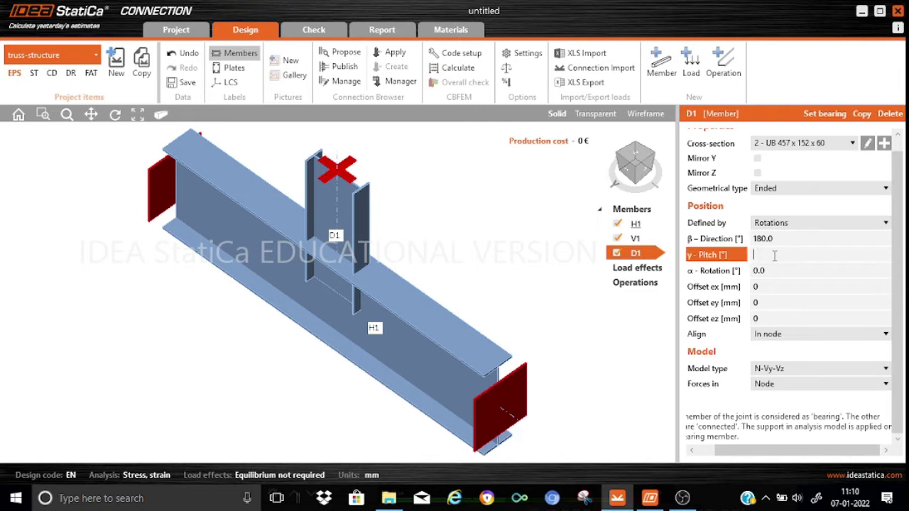
{"action": "type", "text": "60"}
{"action": "left_click", "coordinate": [783, 271]}
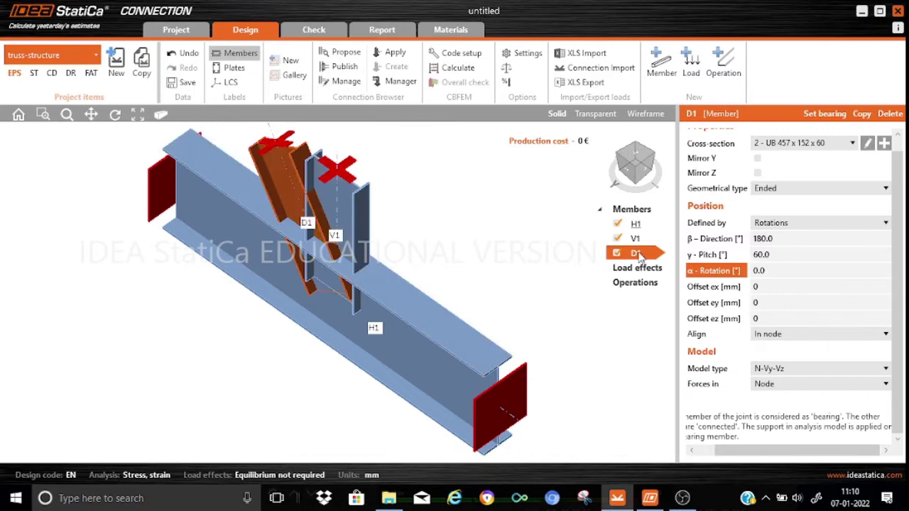
Give member D1 an ez offset of -25 mm
{"action": "left_click", "coordinate": [771, 317]}
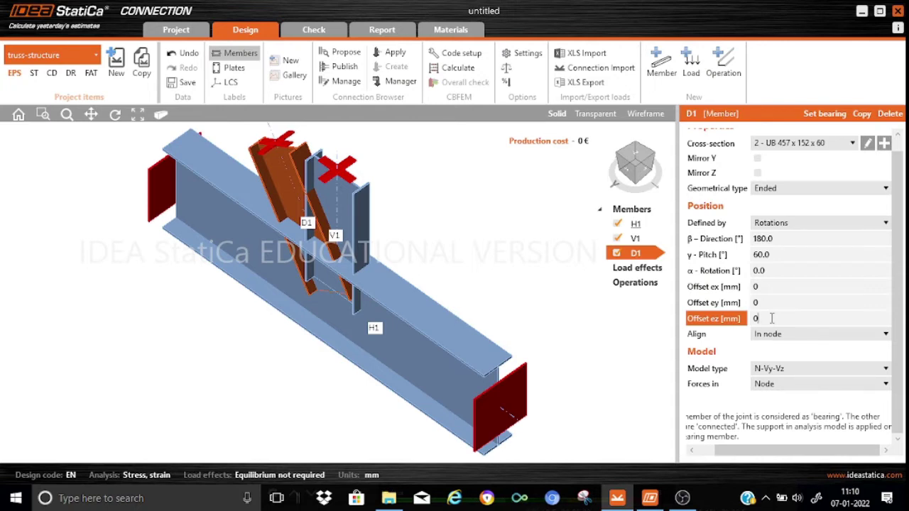
{"action": "key", "text": "BackSpace"}
{"action": "type", "text": "-25"}
{"action": "left_click", "coordinate": [771, 302]}
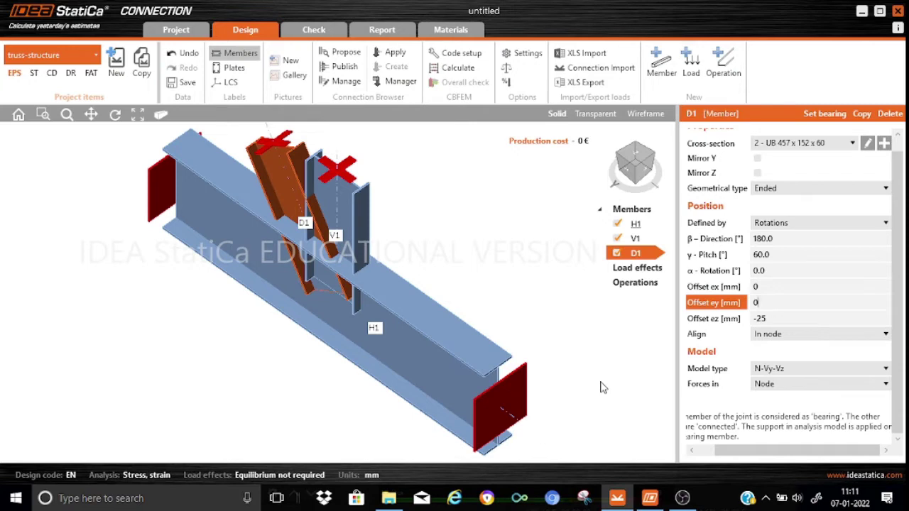
{"action": "left_click", "coordinate": [161, 116]}
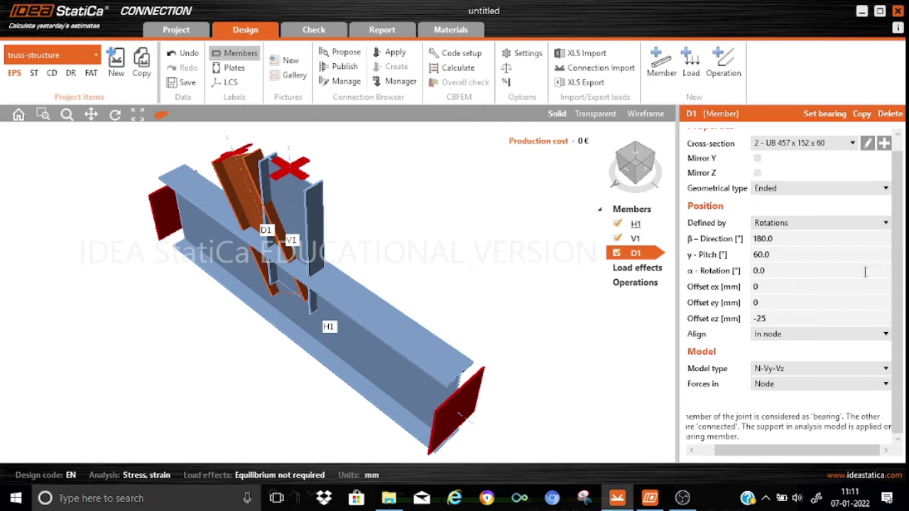
Duplicate member D1 and rename the copy D2
{"action": "left_click", "coordinate": [862, 114]}
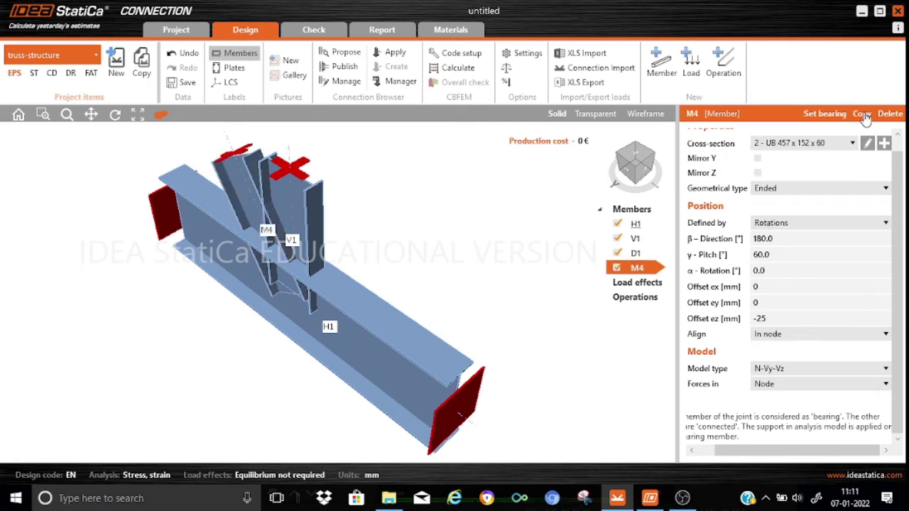
{"action": "right_click", "coordinate": [638, 272]}
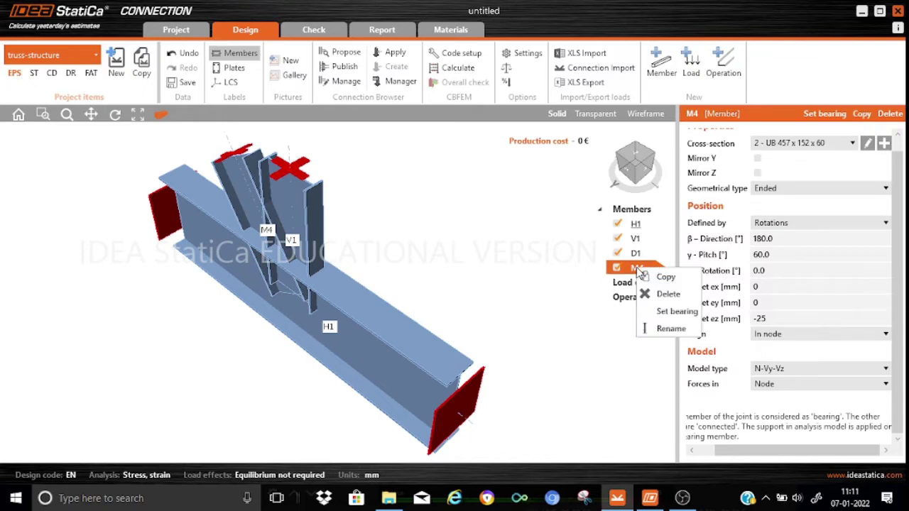
{"action": "left_click", "coordinate": [670, 327]}
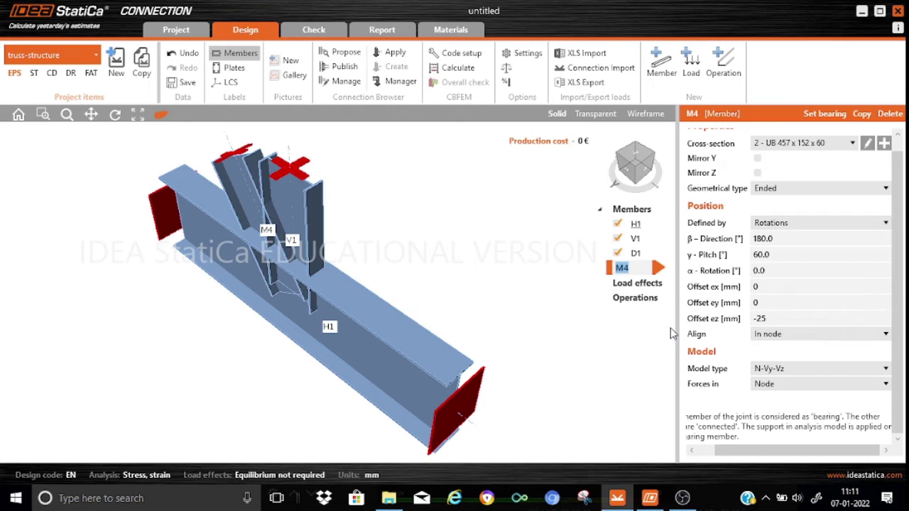
{"action": "type", "text": "D2"}
{"action": "key", "text": "Return"}
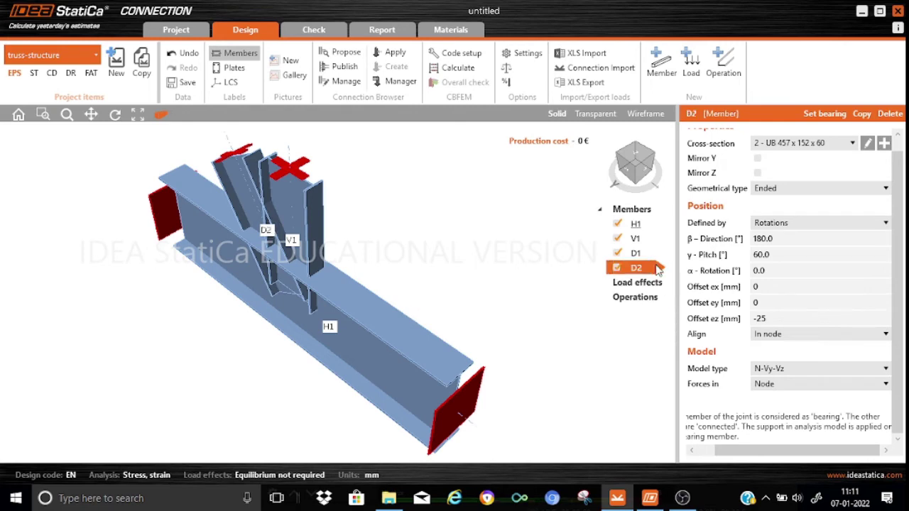
Set the β direction of member D2 to 0° so it leans opposite to D1
{"action": "left_click", "coordinate": [785, 238]}
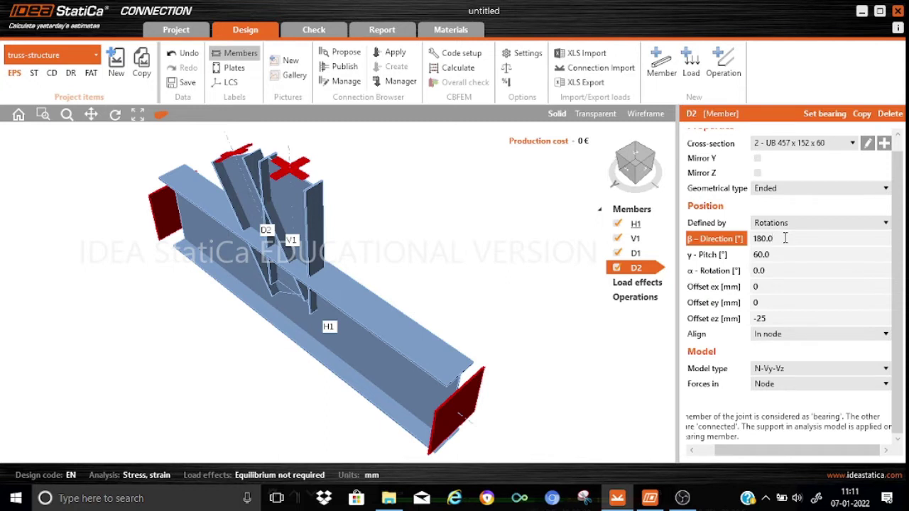
{"action": "key", "text": "BackSpace"}
{"action": "key", "text": "BackSpace"}
{"action": "key", "text": "BackSpace"}
{"action": "key", "text": "BackSpace"}
{"action": "key", "text": "BackSpace"}
{"action": "type", "text": "0"}
{"action": "left_click", "coordinate": [768, 302]}
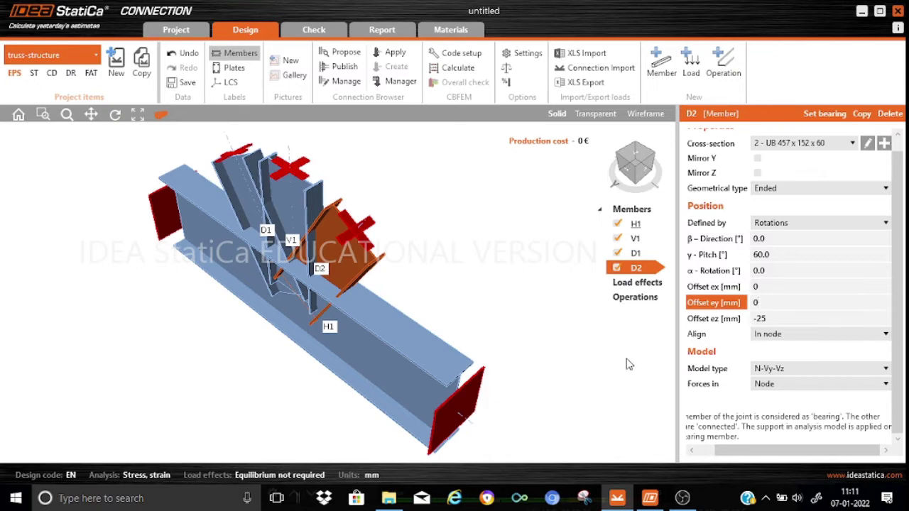
Add a cut-of-member operation that trims vertical V1 by chord H1
{"action": "left_click", "coordinate": [162, 117]}
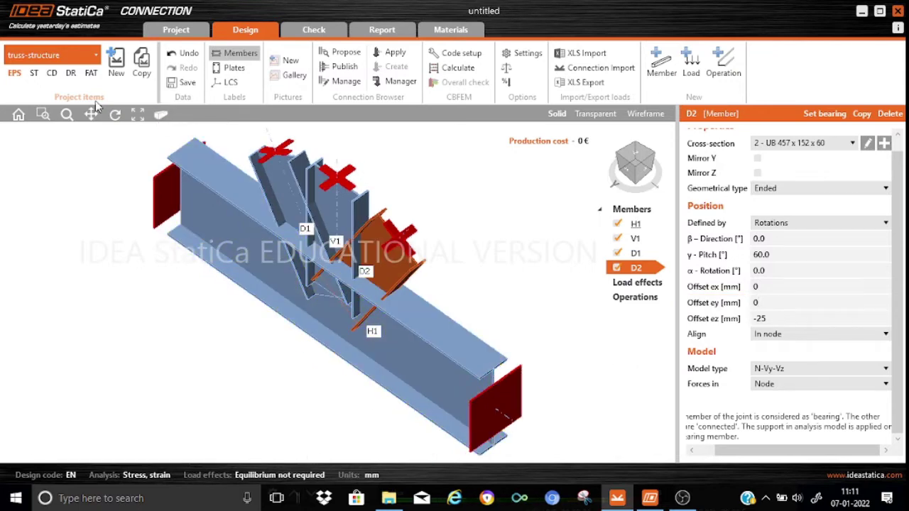
{"action": "left_click", "coordinate": [115, 116]}
{"action": "left_click_drag", "start_coordinate": [333, 334], "coordinate": [393, 302]}
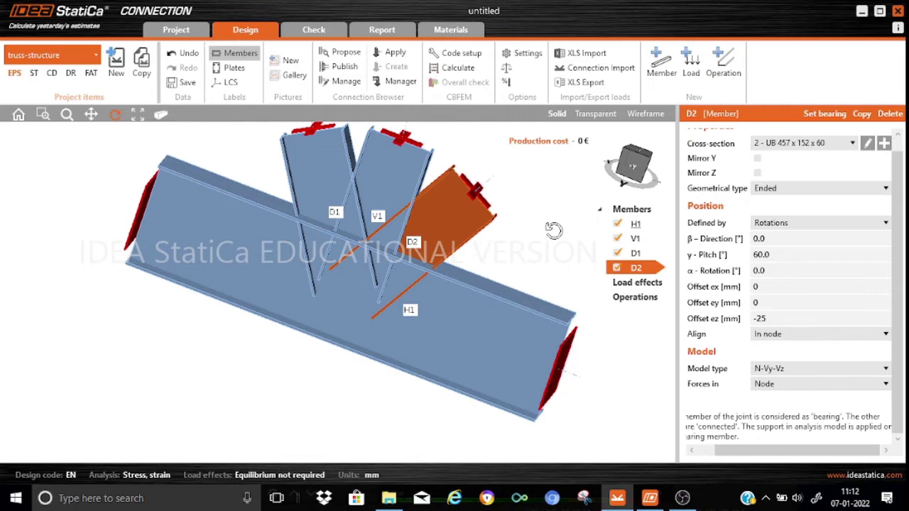
{"action": "left_click", "coordinate": [644, 225]}
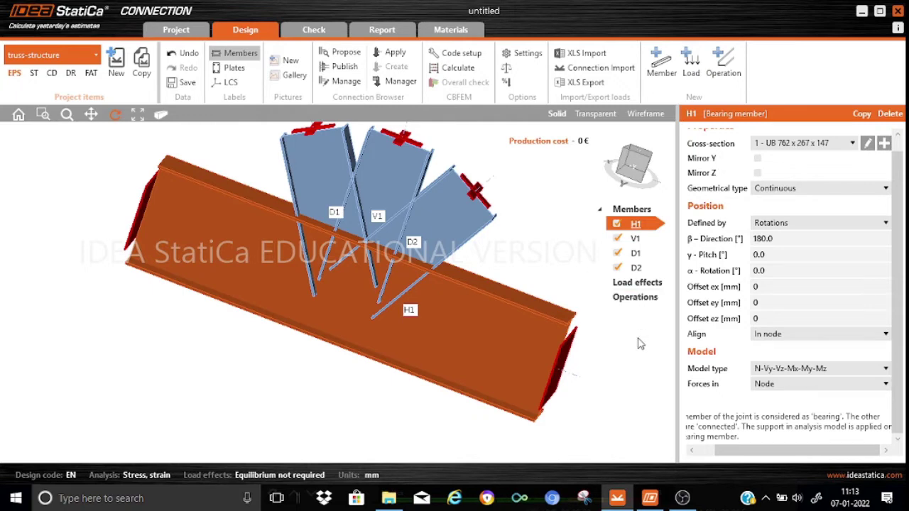
{"action": "left_click", "coordinate": [724, 63]}
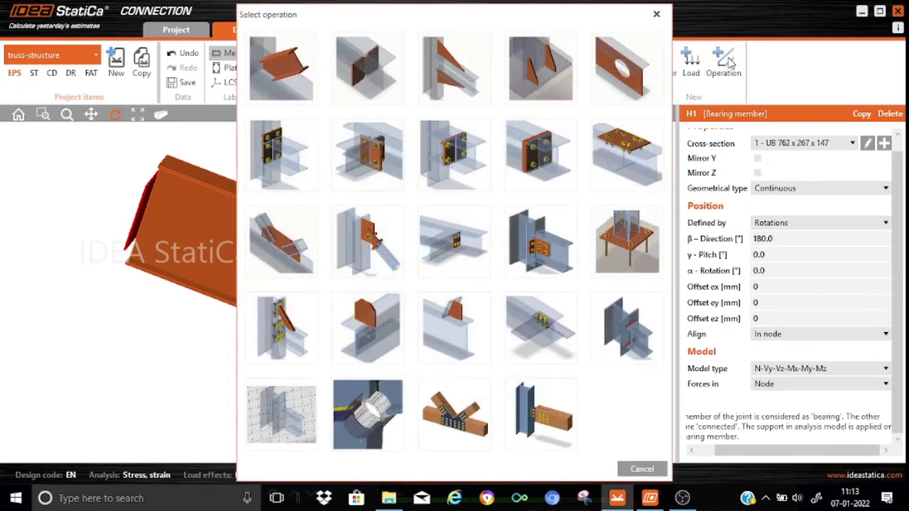
{"action": "left_click", "coordinate": [268, 67]}
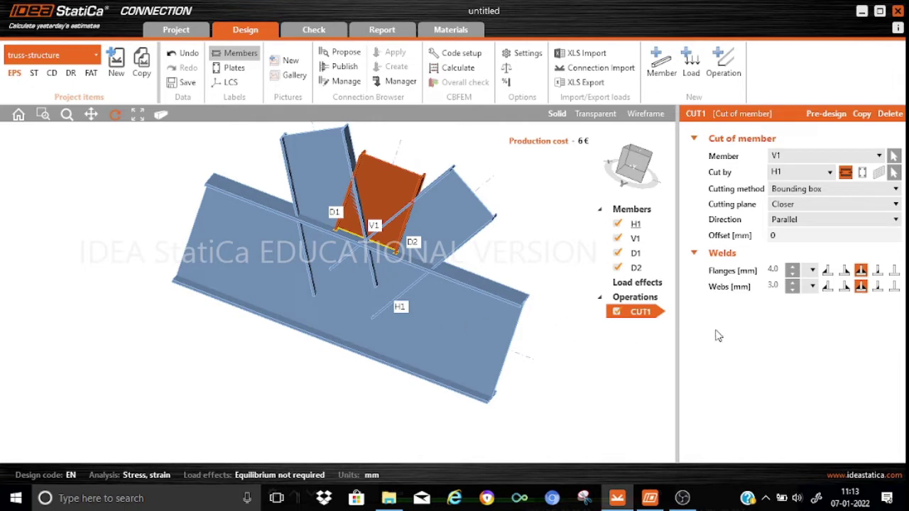
Change the flange and web welds of V1's cut to butt welds
{"action": "left_click", "coordinate": [893, 270]}
{"action": "left_click", "coordinate": [893, 287]}
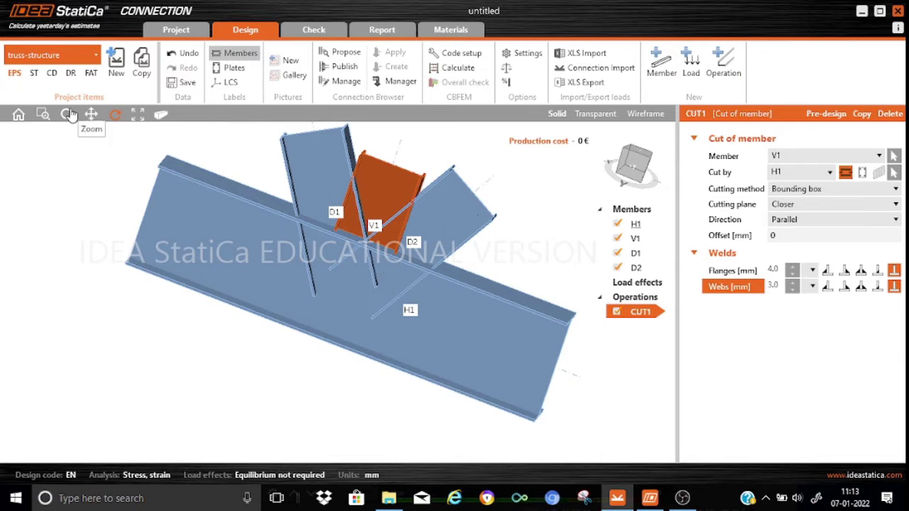
{"action": "left_click", "coordinate": [502, 256]}
{"action": "scroll", "coordinate": [502, 255], "scroll_direction": "up", "scroll_amount": 5}
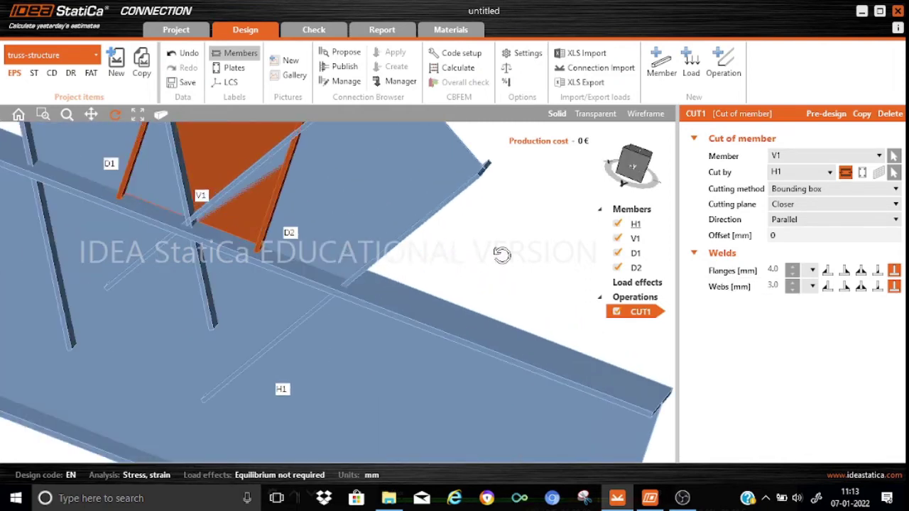
{"action": "scroll", "coordinate": [501, 256], "scroll_direction": "down", "scroll_amount": 5}
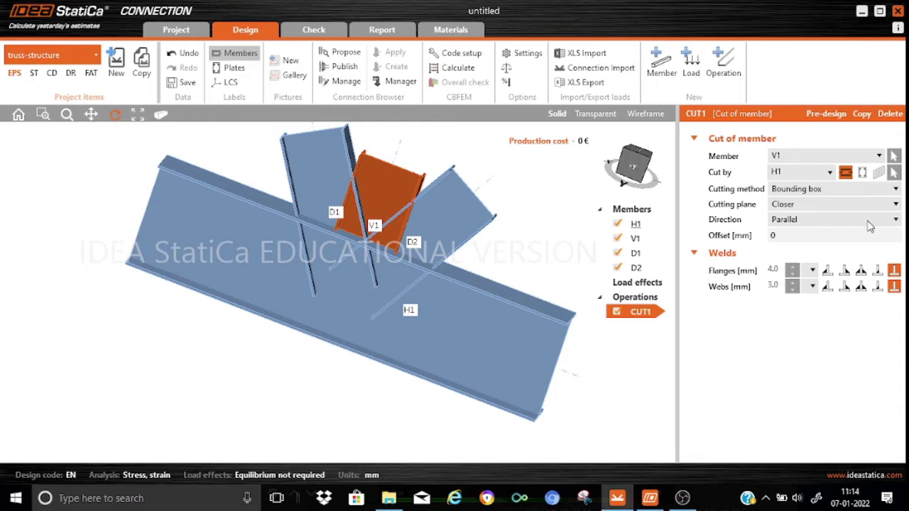
Duplicate V1's cut operation and assign the copy to diagonal D1, cut by H1
{"action": "left_click", "coordinate": [867, 113]}
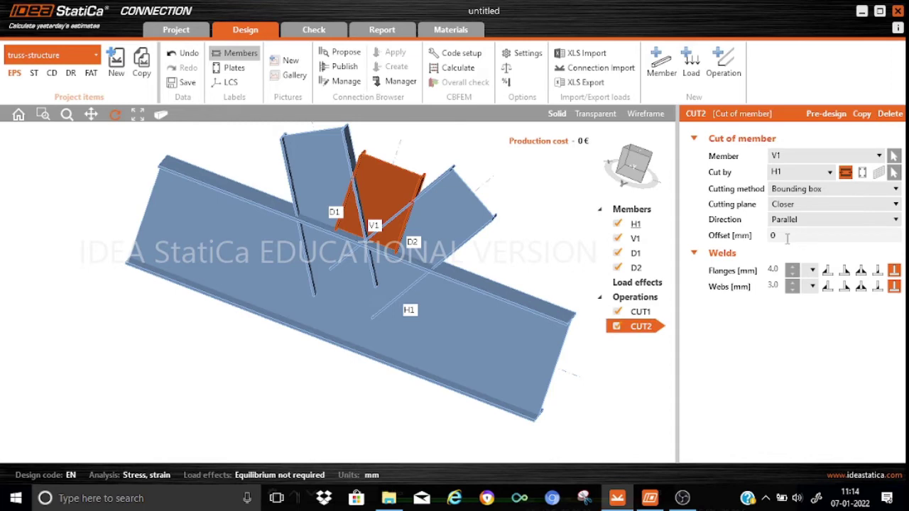
{"action": "left_click", "coordinate": [880, 156]}
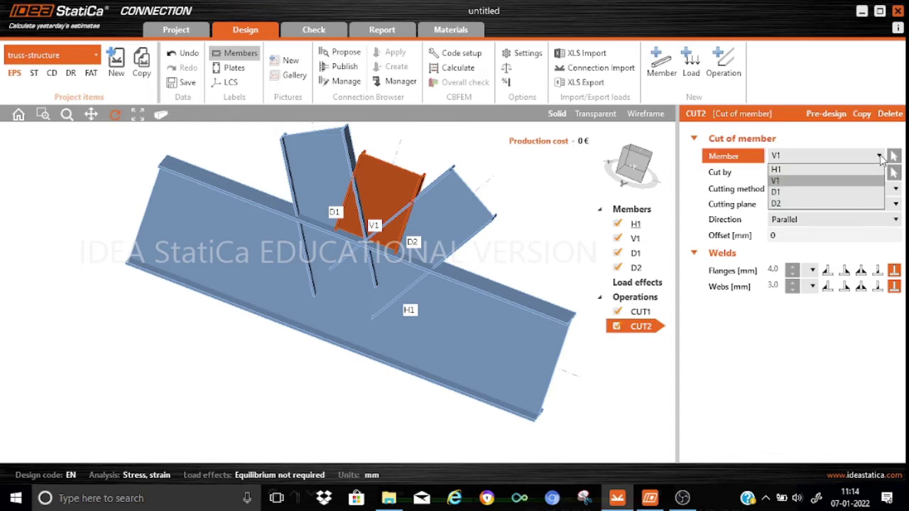
{"action": "left_click", "coordinate": [788, 192]}
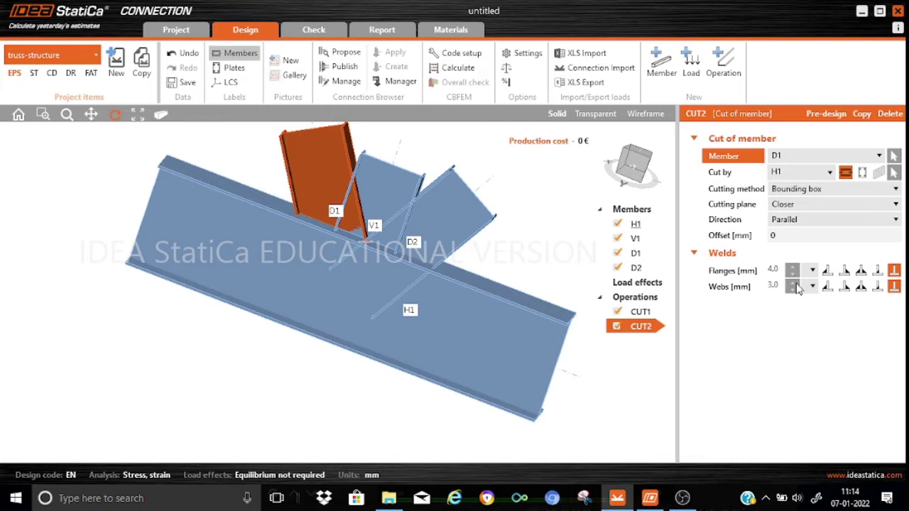
Apply double-sided fillet welds to the flanges and webs in D1's cut, with a flange weld size of 6 mm
{"action": "left_click", "coordinate": [861, 273]}
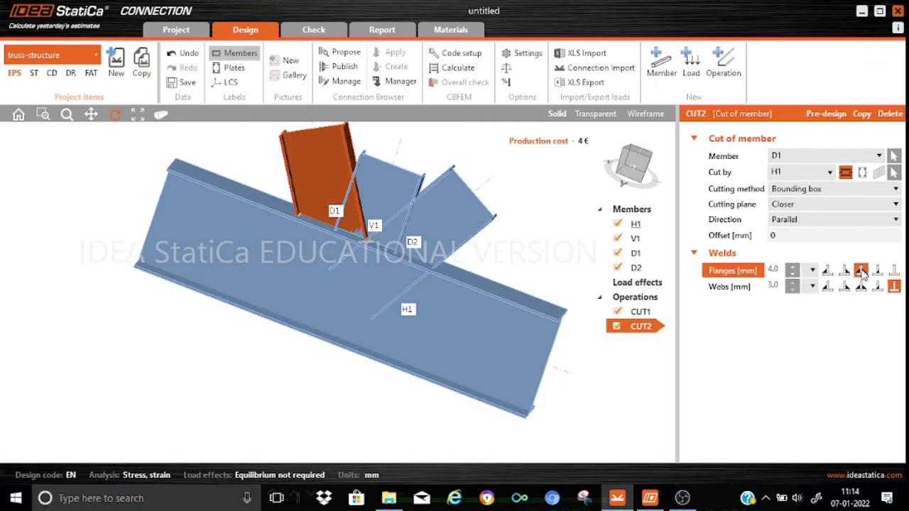
{"action": "left_click", "coordinate": [791, 269]}
{"action": "left_click", "coordinate": [792, 272]}
{"action": "left_click", "coordinate": [792, 277]}
{"action": "left_click", "coordinate": [860, 286]}
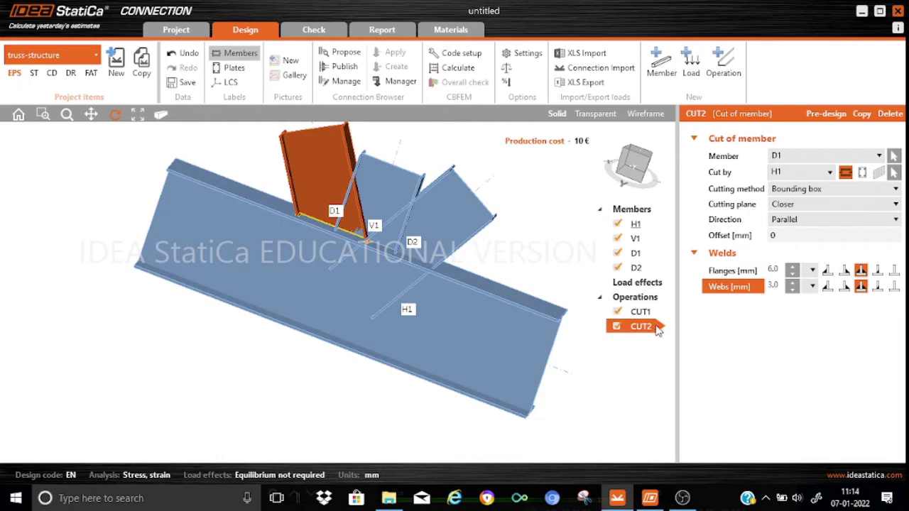
Set the web weld size in D1's cut by H1 to 6 mm
{"action": "left_click", "coordinate": [780, 285]}
{"action": "type", "text": "6"}
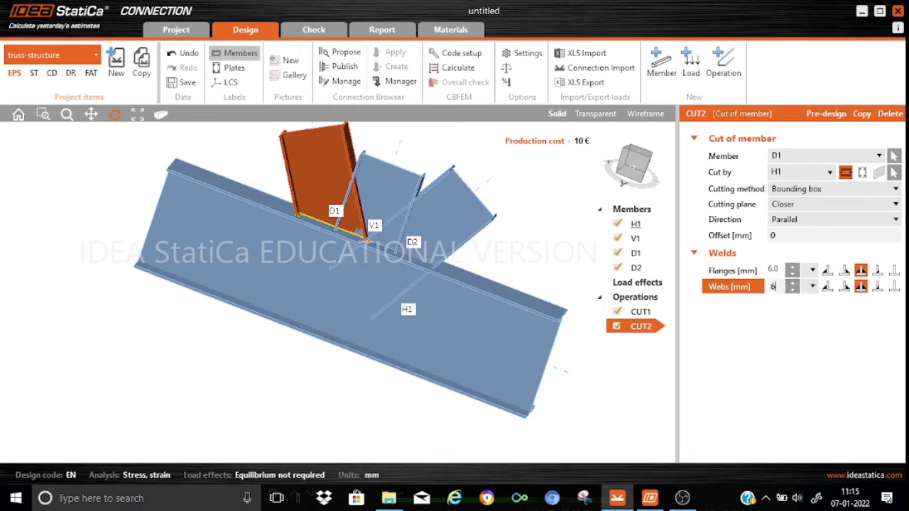
{"action": "left_click", "coordinate": [775, 271]}
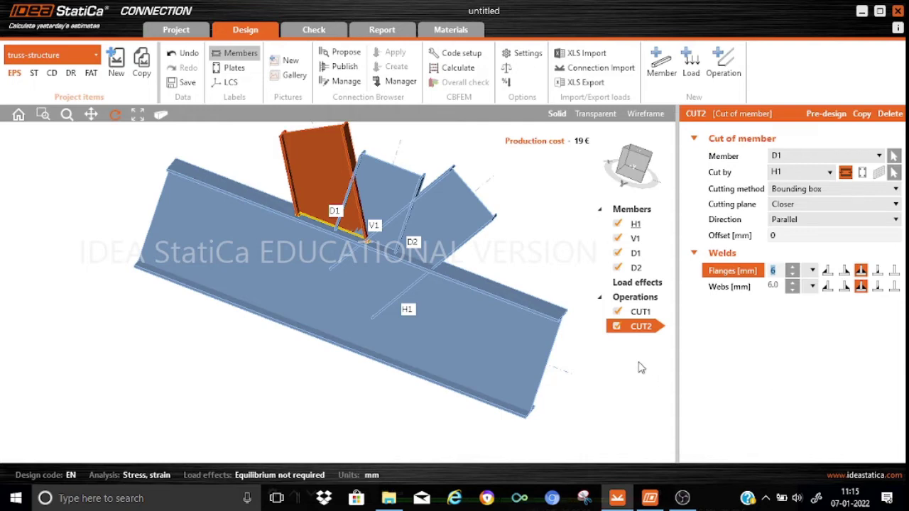
Duplicate D1's cut operation and assign the copy to diagonal D2, cut by H1
{"action": "left_click", "coordinate": [861, 115]}
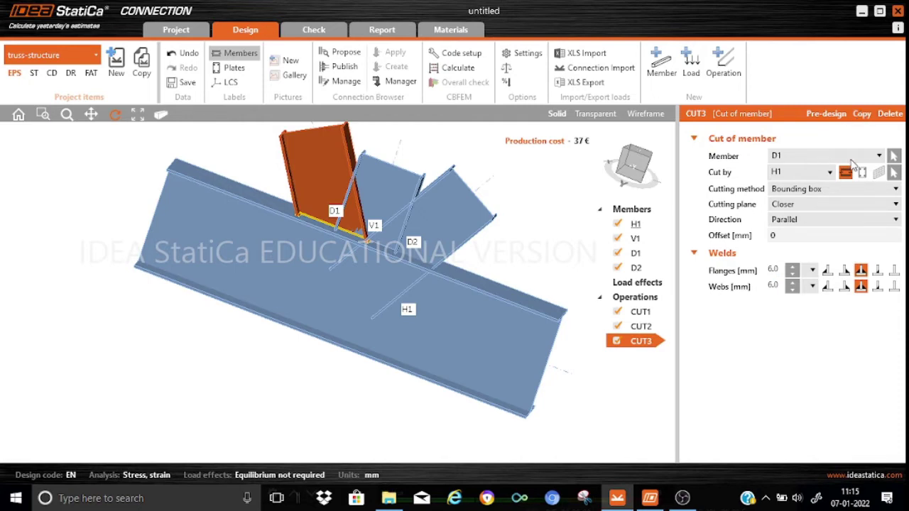
{"action": "left_click", "coordinate": [879, 157]}
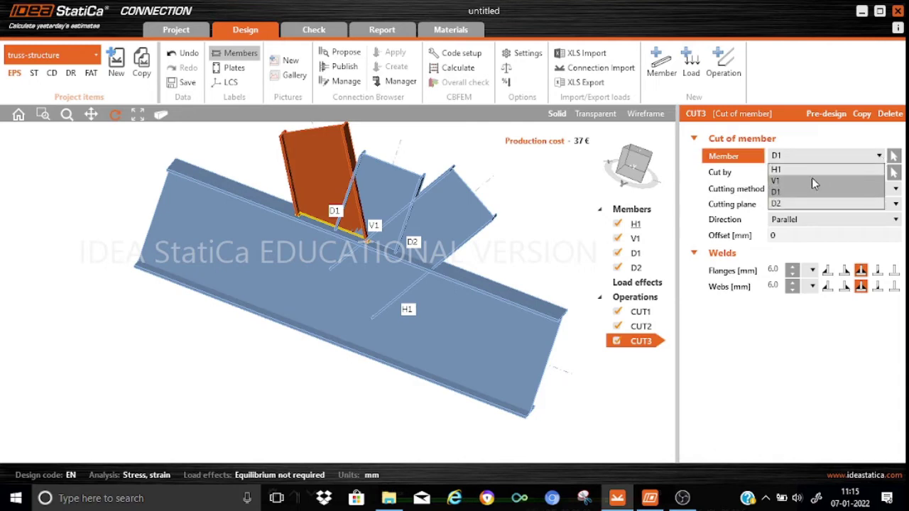
{"action": "left_click", "coordinate": [776, 204]}
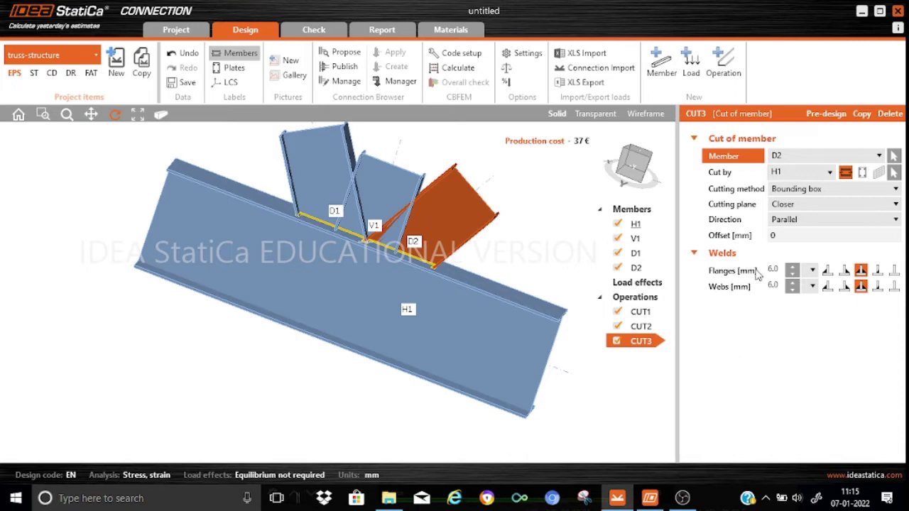
Duplicate D2's cut, assign the copy to diagonal D1 cut by vertical V1, and change its flange welds to butt welds
{"action": "left_click", "coordinate": [861, 113]}
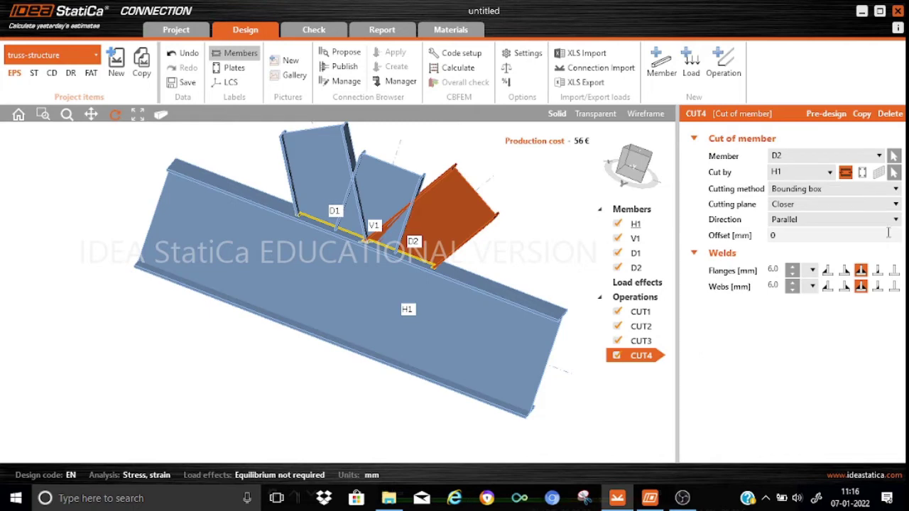
{"action": "left_click", "coordinate": [879, 156]}
{"action": "left_click", "coordinate": [797, 192]}
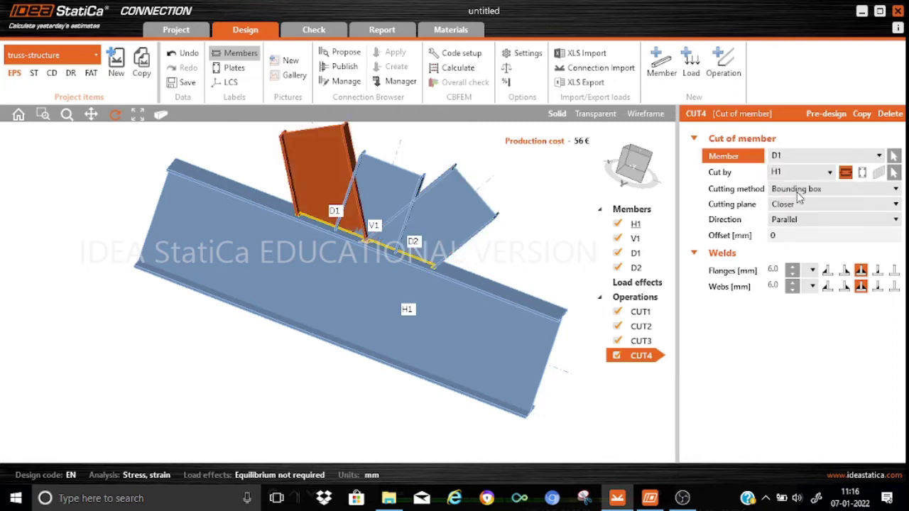
{"action": "left_click", "coordinate": [830, 173]}
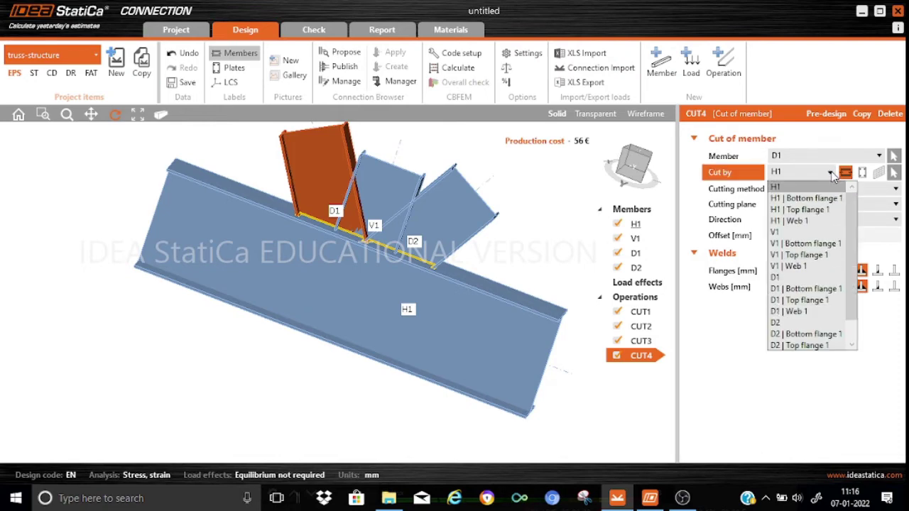
{"action": "left_click", "coordinate": [784, 233]}
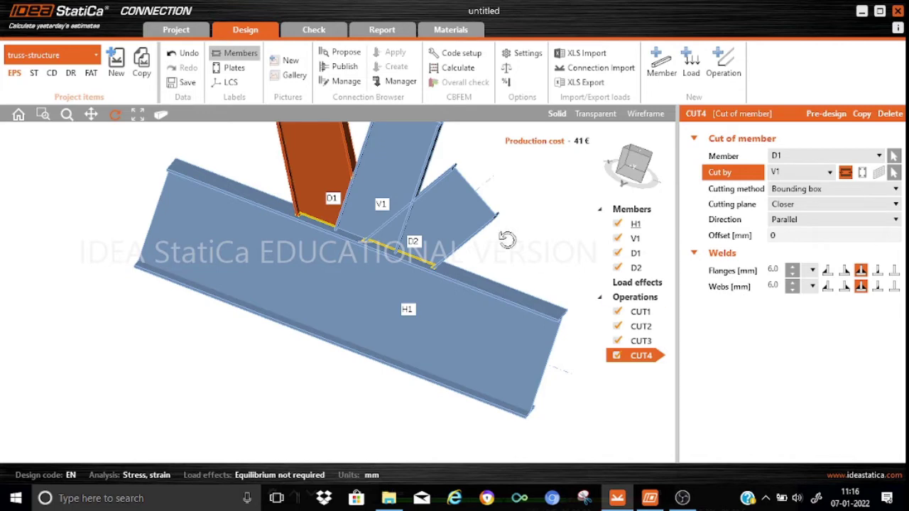
{"action": "left_click", "coordinate": [878, 271]}
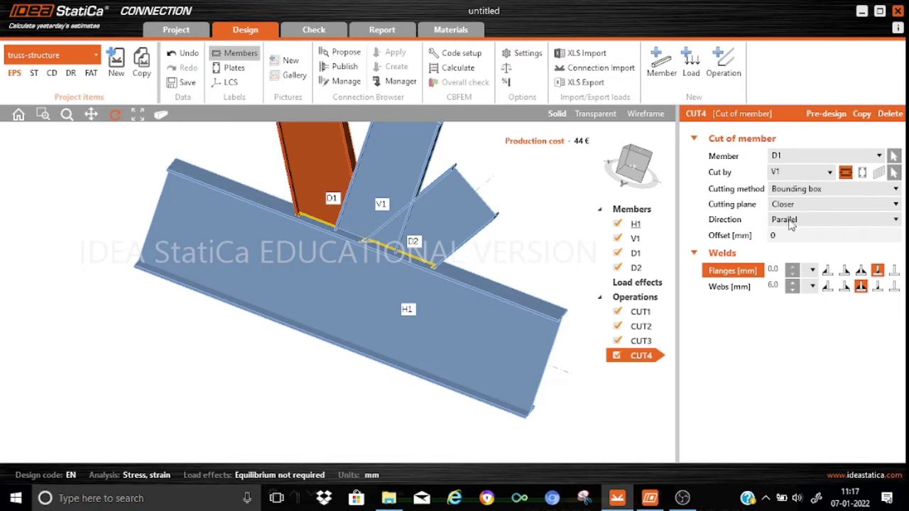
Duplicate D1's cut by V1 and assign the copy to diagonal D2
{"action": "left_click", "coordinate": [861, 114]}
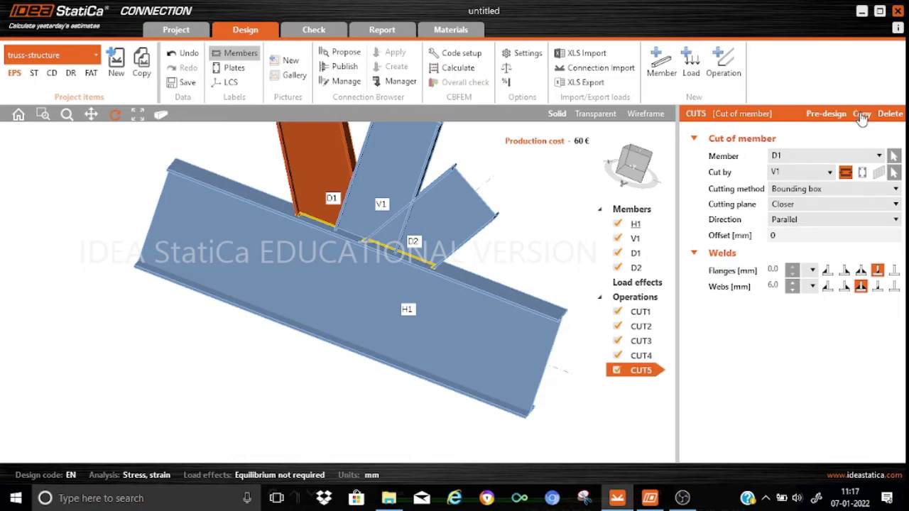
{"action": "left_click", "coordinate": [878, 155]}
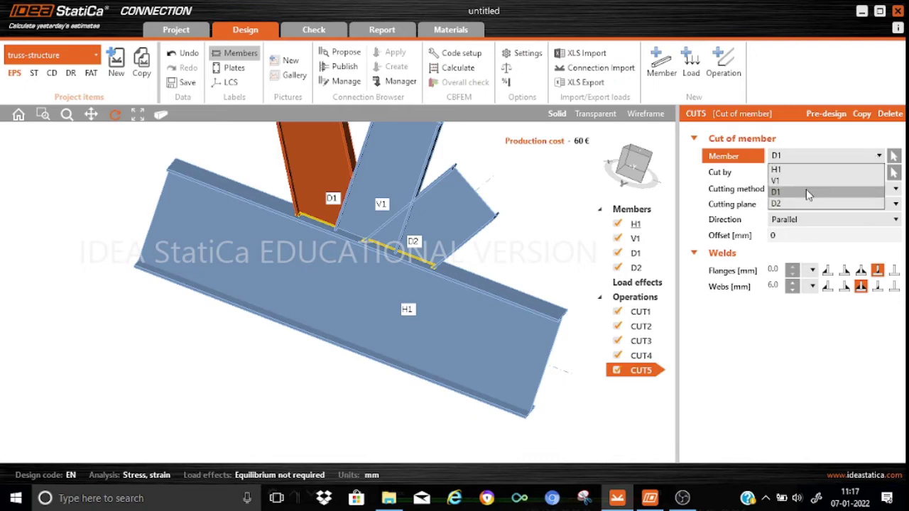
{"action": "left_click", "coordinate": [776, 204]}
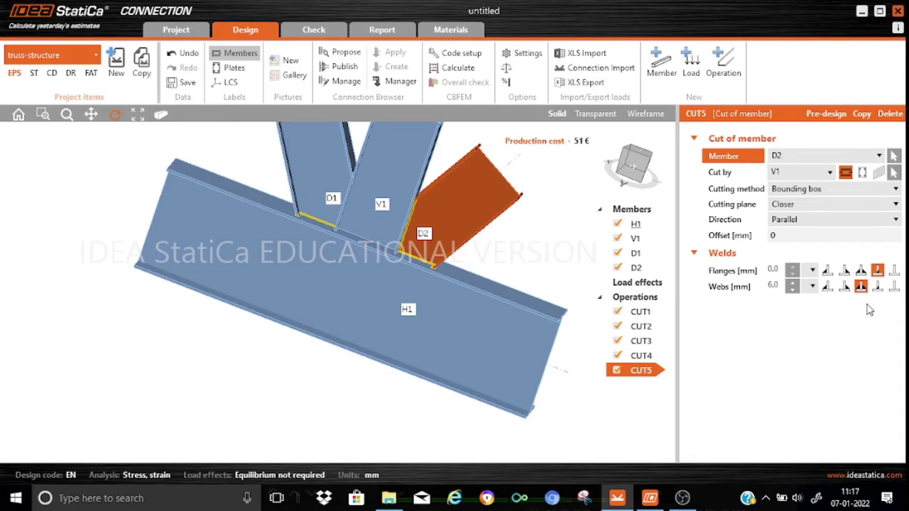
Examine the trimmed diagonals and their welds to vertical V1 and chord H1 from several angles
{"action": "left_click", "coordinate": [160, 116]}
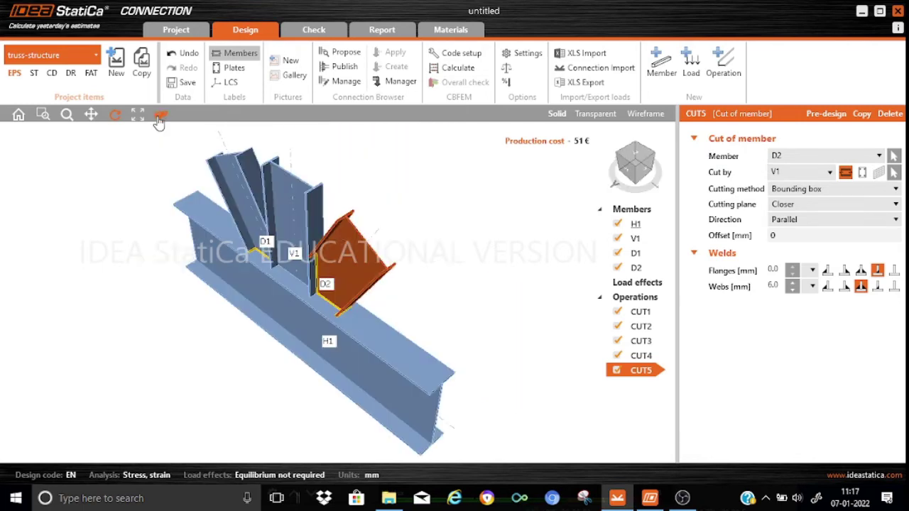
{"action": "right_click_drag", "start_coordinate": [470, 396], "coordinate": [475, 318]}
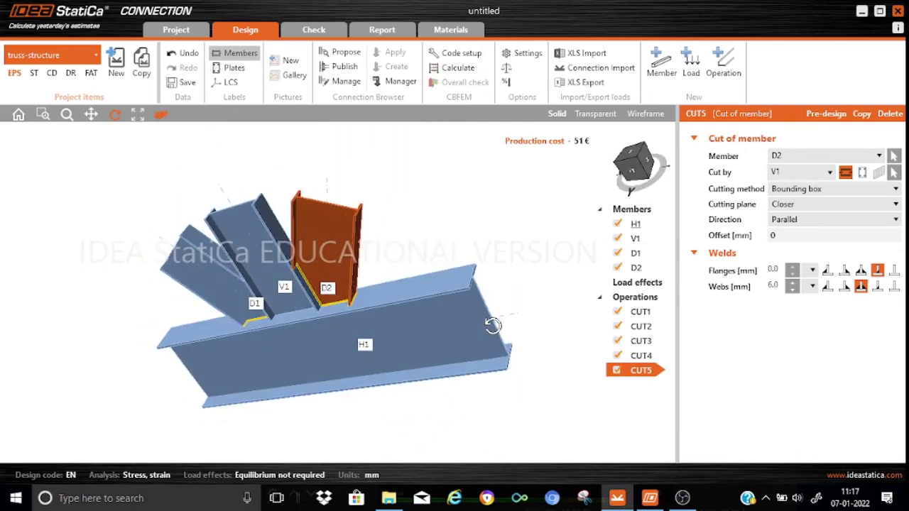
{"action": "mouse_move", "coordinate": [325, 267]}
{"action": "right_mouse_down"}
{"action": "mouse_move", "coordinate": [331, 226]}
{"action": "mouse_move", "coordinate": [324, 257]}
{"action": "right_mouse_up"}
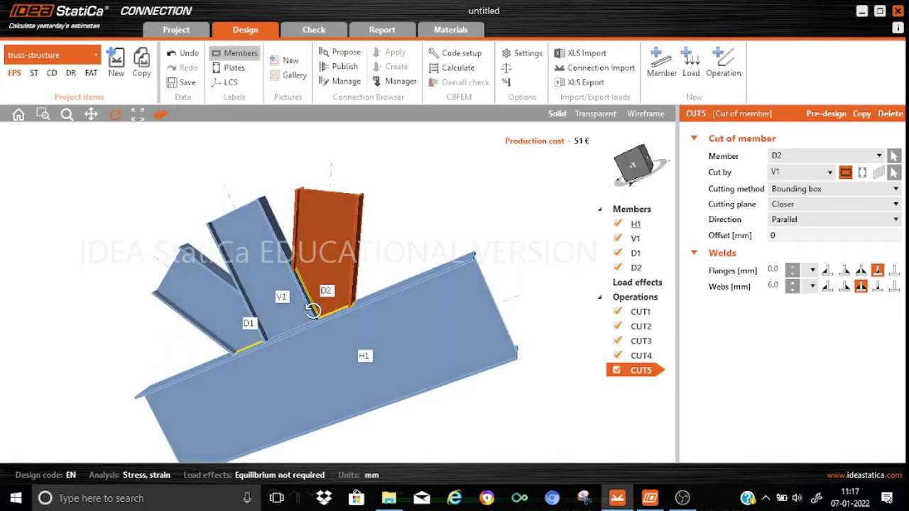
{"action": "scroll", "coordinate": [313, 310], "scroll_direction": "up", "scroll_amount": 3}
{"action": "mouse_move", "coordinate": [520, 231]}
{"action": "right_mouse_down"}
{"action": "mouse_move", "coordinate": [496, 261]}
{"action": "mouse_move", "coordinate": [523, 234]}
{"action": "right_mouse_up"}
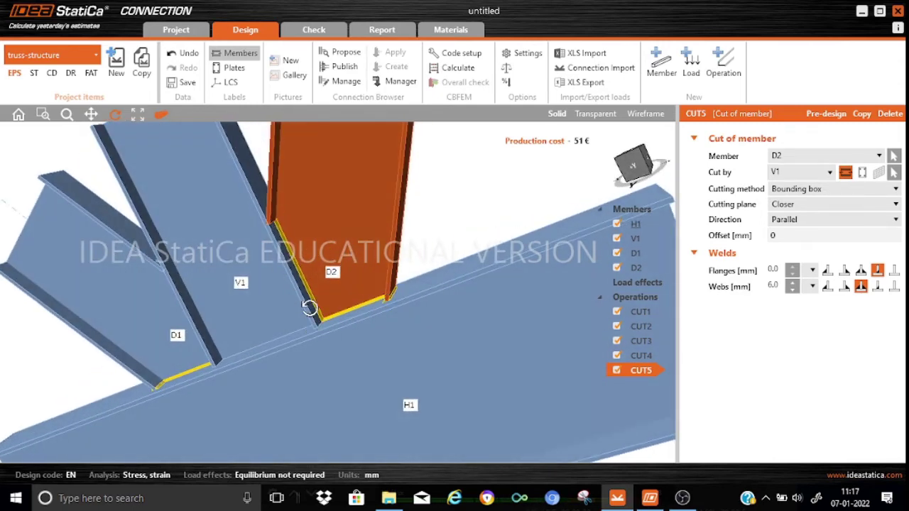
{"action": "mouse_move", "coordinate": [300, 227]}
{"action": "right_mouse_down"}
{"action": "mouse_move", "coordinate": [340, 232]}
{"action": "mouse_move", "coordinate": [336, 254]}
{"action": "right_mouse_up"}
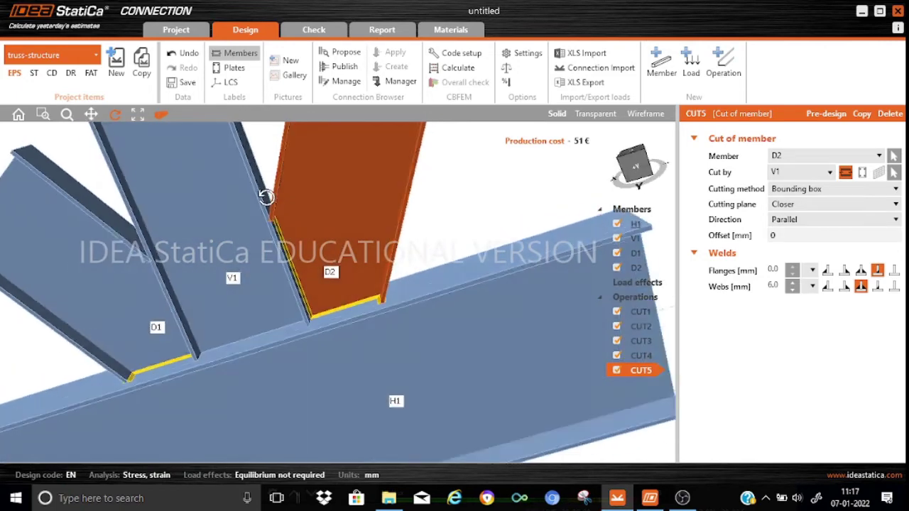
{"action": "right_click_drag", "start_coordinate": [266, 197], "coordinate": [297, 214]}
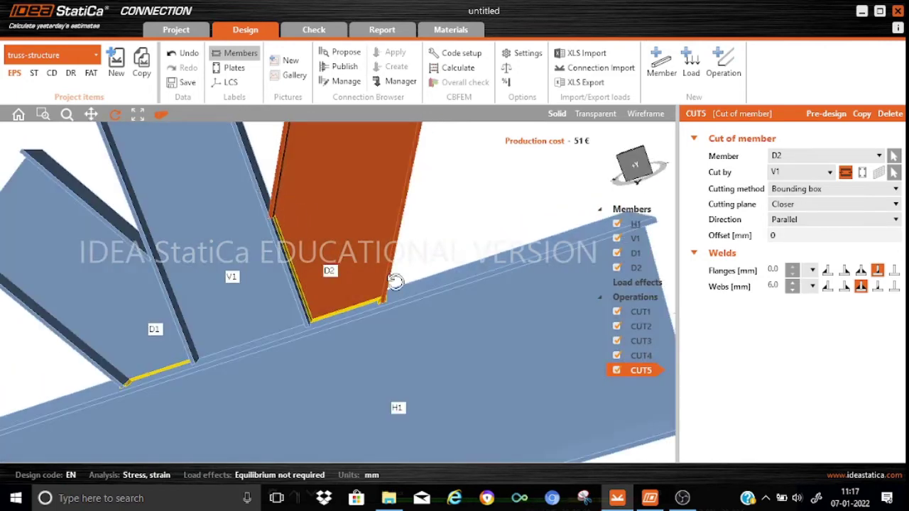
{"action": "right_click_drag", "start_coordinate": [422, 287], "coordinate": [385, 278]}
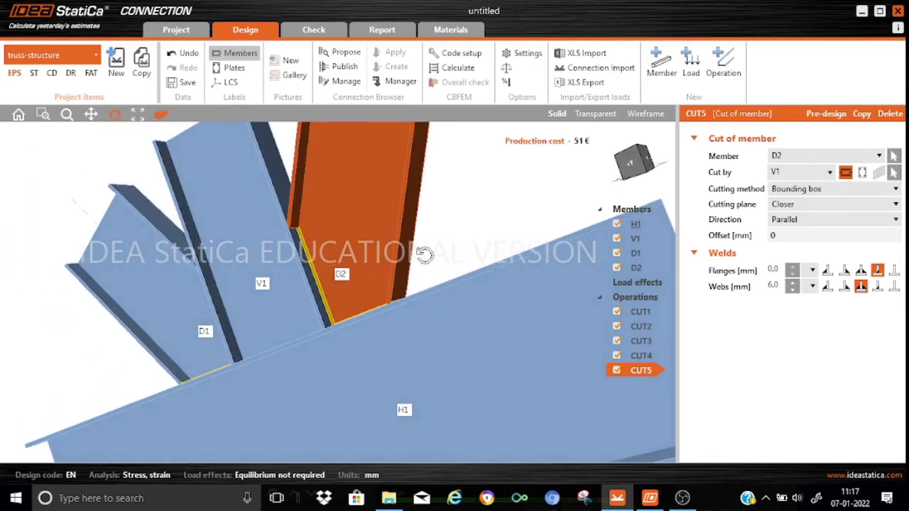
{"action": "right_click_drag", "start_coordinate": [421, 254], "coordinate": [205, 359]}
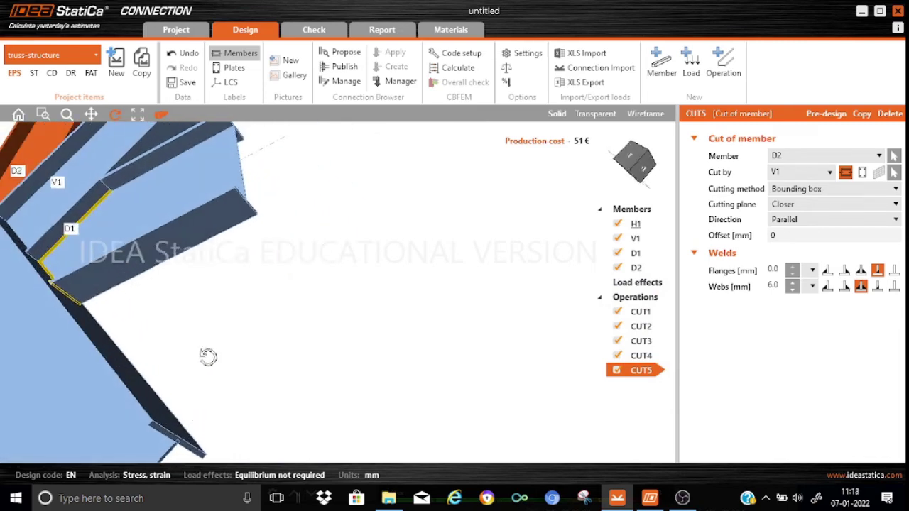
{"action": "left_click", "coordinate": [163, 117]}
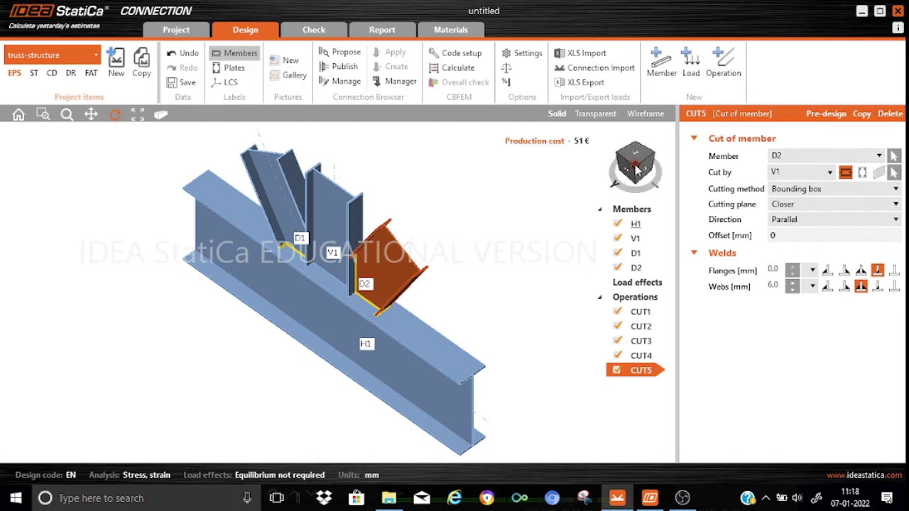
{"action": "mouse_move", "coordinate": [637, 169]}
{"action": "left_mouse_down"}
{"action": "mouse_move", "coordinate": [598, 167]}
{"action": "mouse_move", "coordinate": [582, 151]}
{"action": "mouse_move", "coordinate": [552, 166]}
{"action": "mouse_move", "coordinate": [648, 161]}
{"action": "left_mouse_up"}
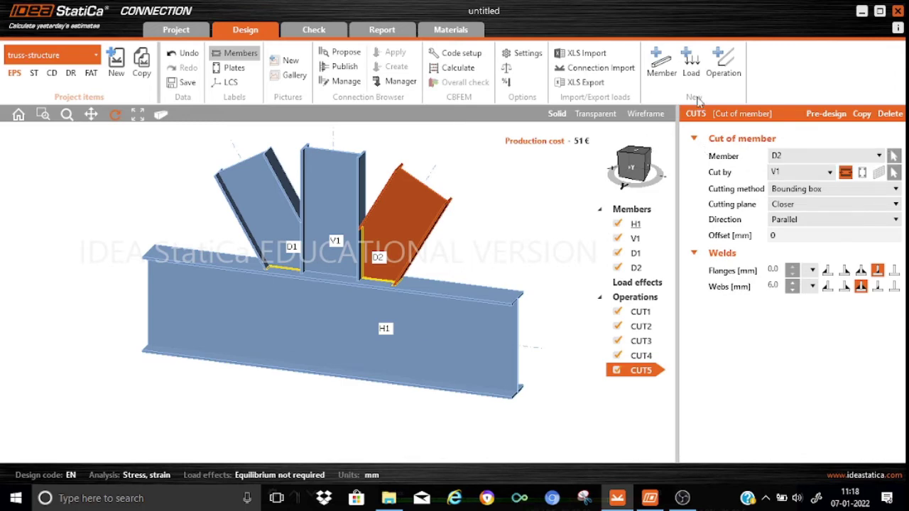
Add a stiffener operation on chord H1 related to V1, with 6 mm plate thickness and location Both
{"action": "left_click", "coordinate": [724, 62]}
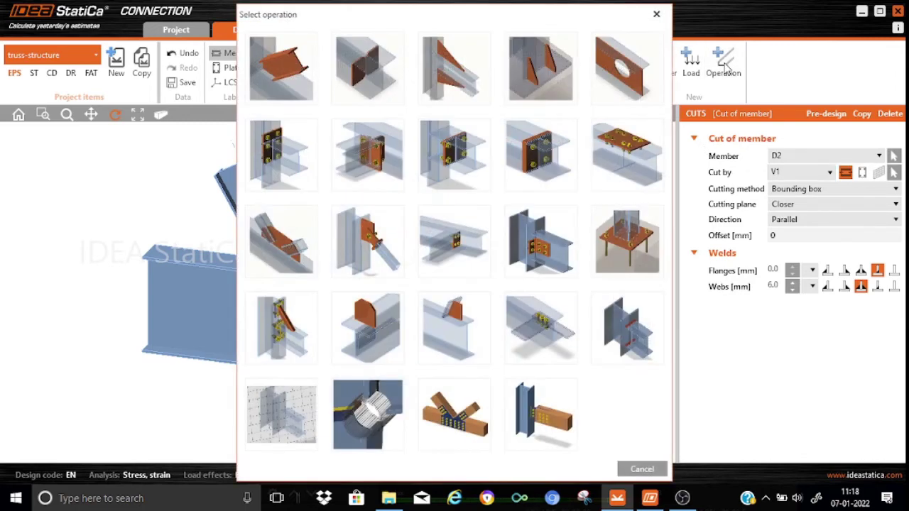
{"action": "left_click", "coordinate": [368, 67]}
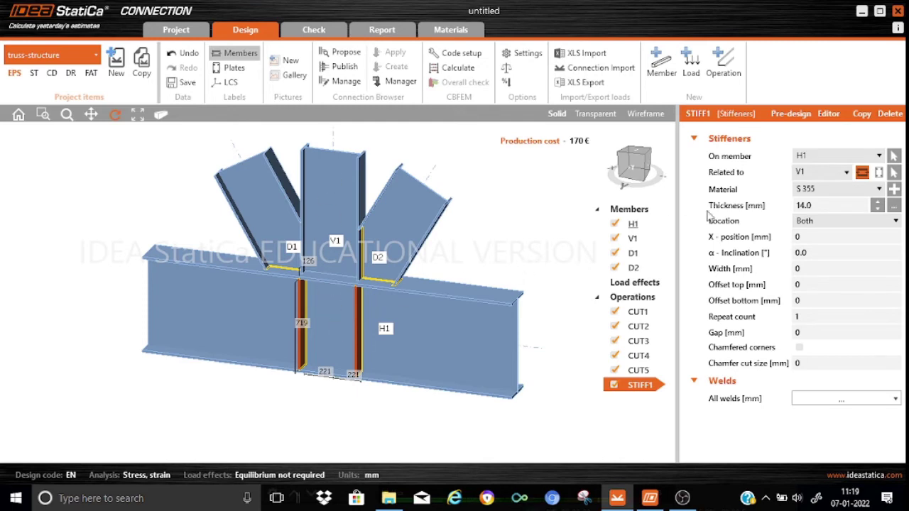
{"action": "left_click", "coordinate": [826, 206]}
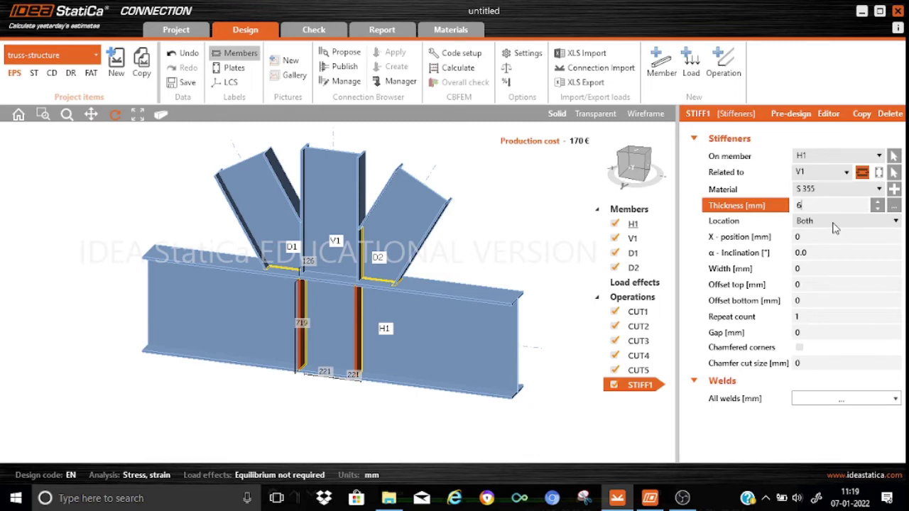
{"action": "left_click", "coordinate": [834, 222]}
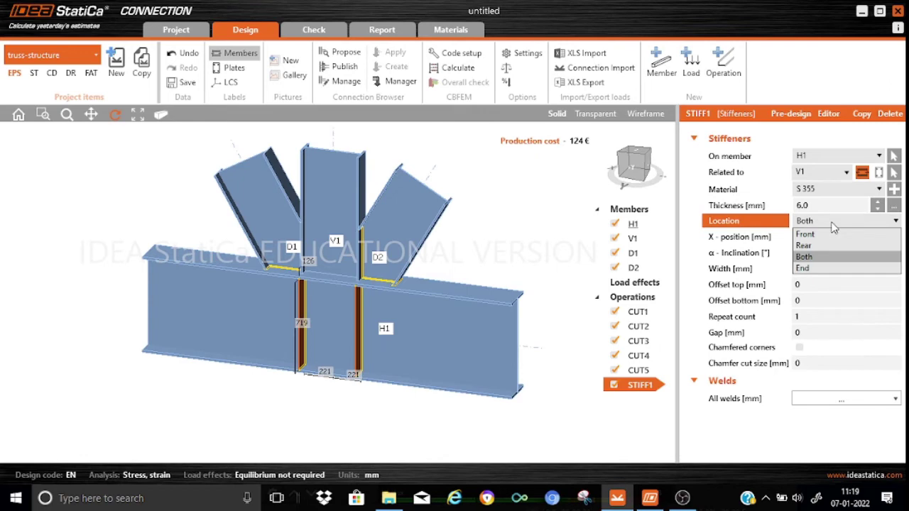
{"action": "left_click", "coordinate": [808, 257]}
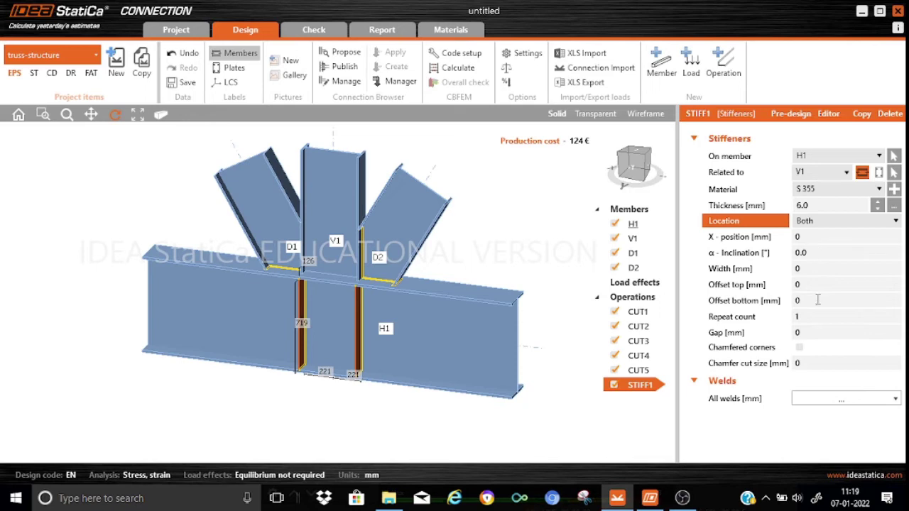
Chamfer the corners of the stiffeners on H1 and inspect the cut corners up close
{"action": "left_click", "coordinate": [799, 349]}
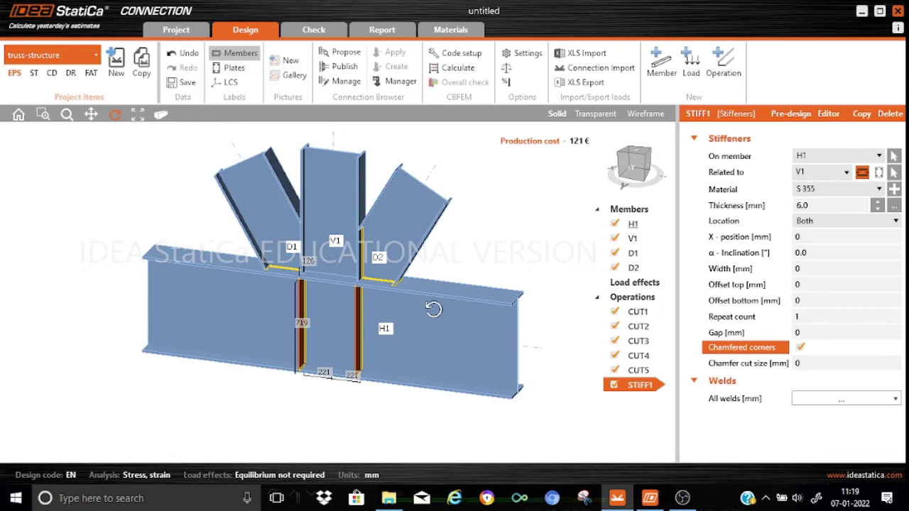
{"action": "right_click_drag", "start_coordinate": [433, 309], "coordinate": [377, 266]}
{"action": "scroll", "coordinate": [404, 320], "scroll_direction": "up", "scroll_amount": 2}
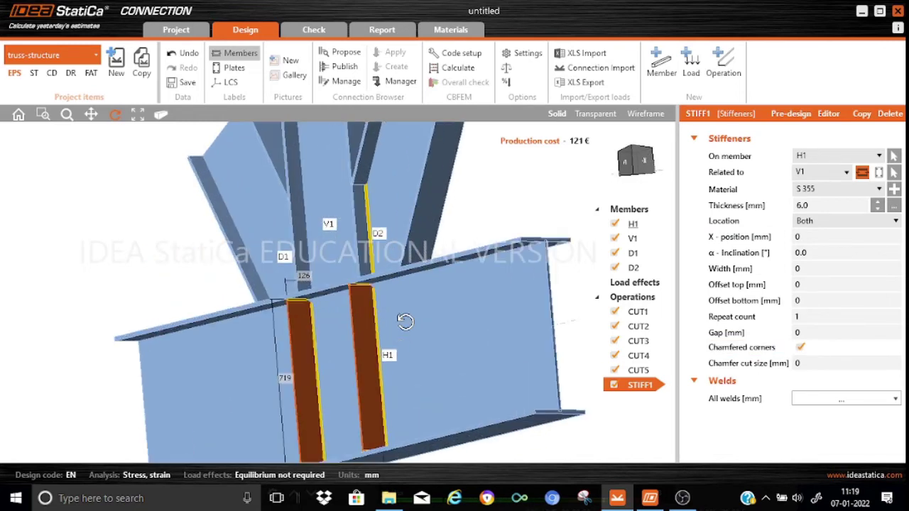
{"action": "scroll", "coordinate": [405, 321], "scroll_direction": "up", "scroll_amount": 2}
{"action": "right_click_drag", "start_coordinate": [385, 309], "coordinate": [358, 297]}
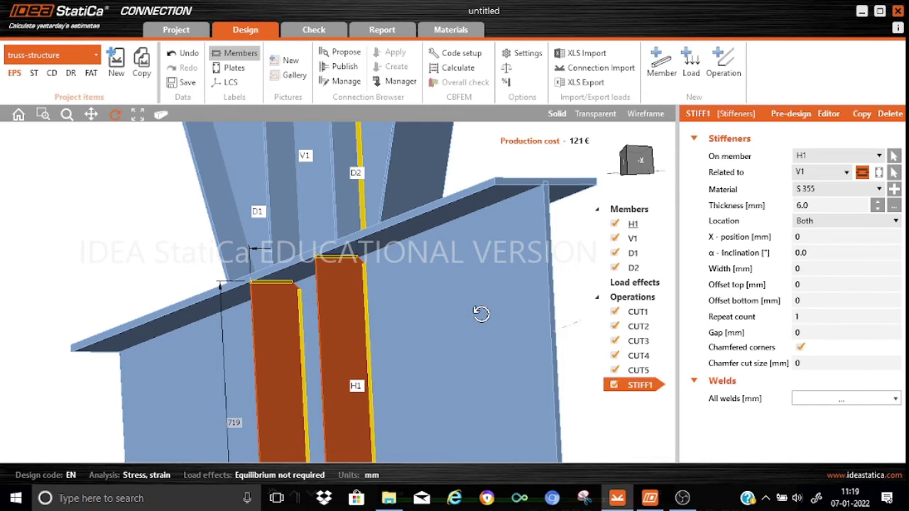
{"action": "scroll", "coordinate": [481, 313], "scroll_direction": "down", "scroll_amount": 5}
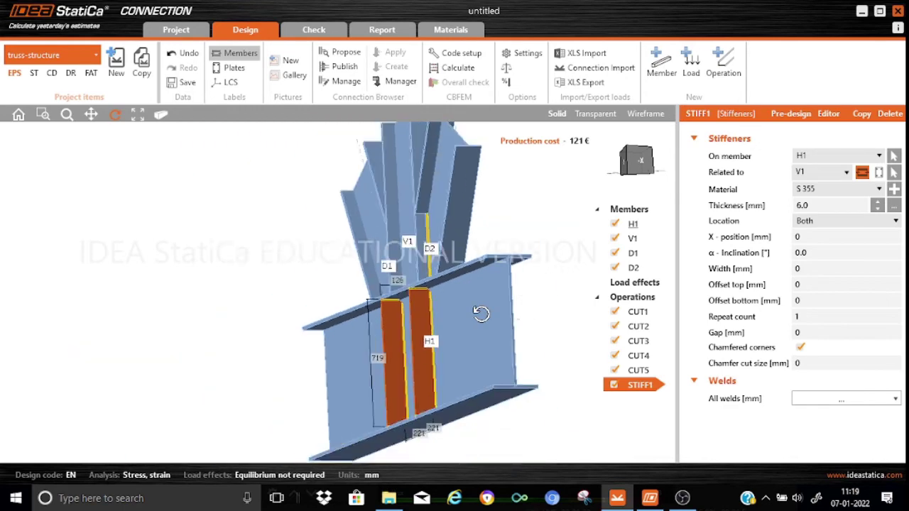
Examine the V1 stiffeners on chord H1 from several angles and review their weld settings
{"action": "left_click", "coordinate": [162, 116]}
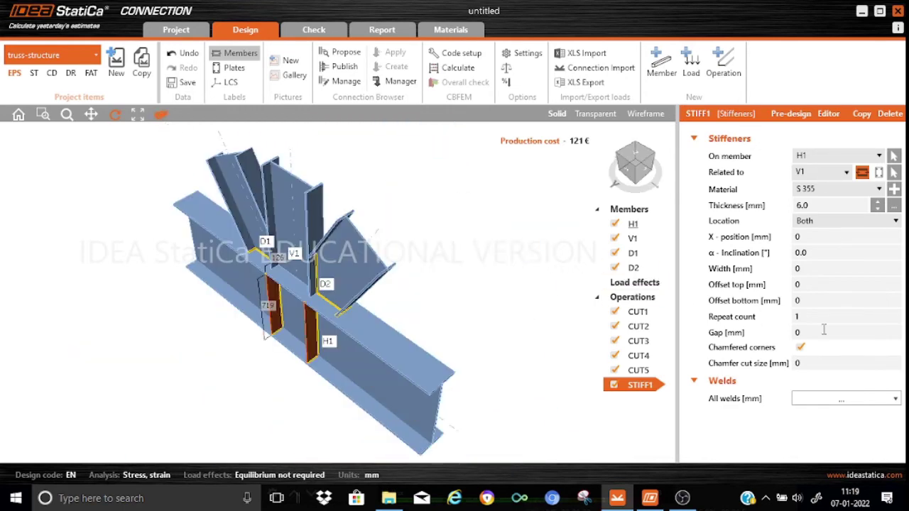
{"action": "right_click_drag", "start_coordinate": [457, 378], "coordinate": [480, 361]}
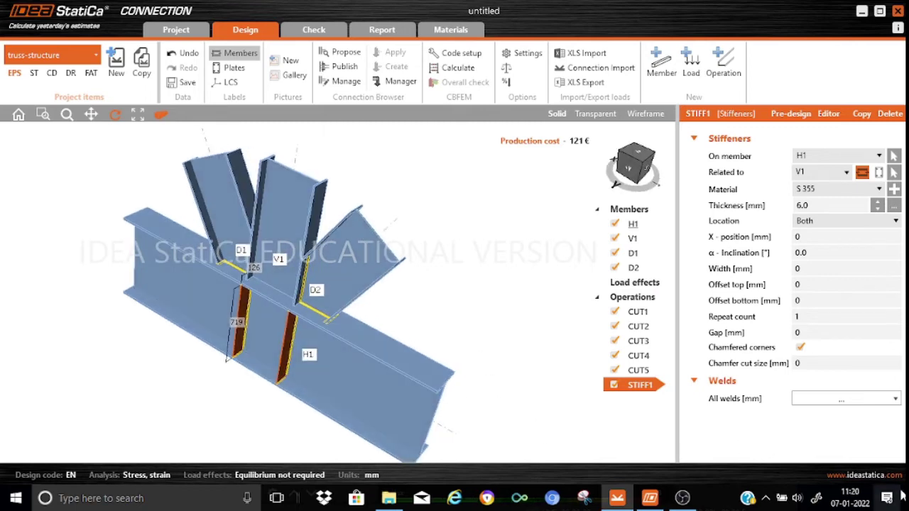
{"action": "left_click", "coordinate": [842, 402]}
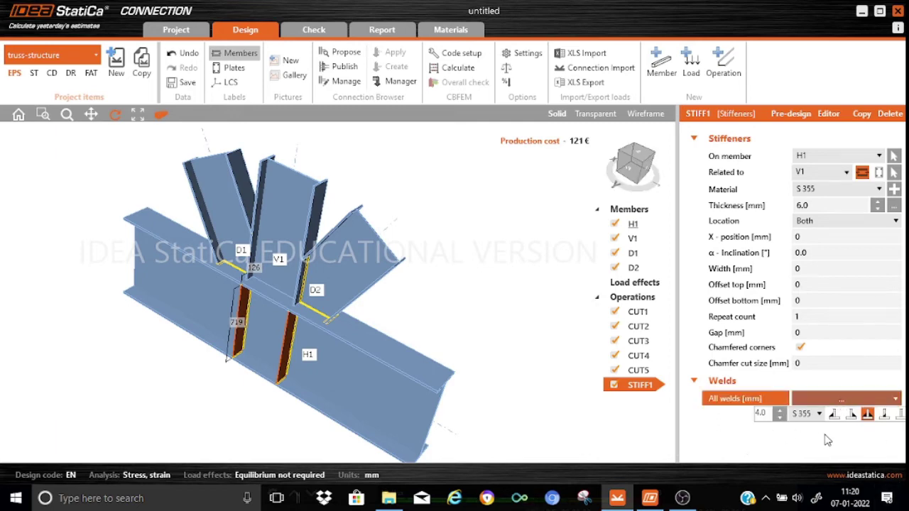
{"action": "left_click", "coordinate": [651, 423]}
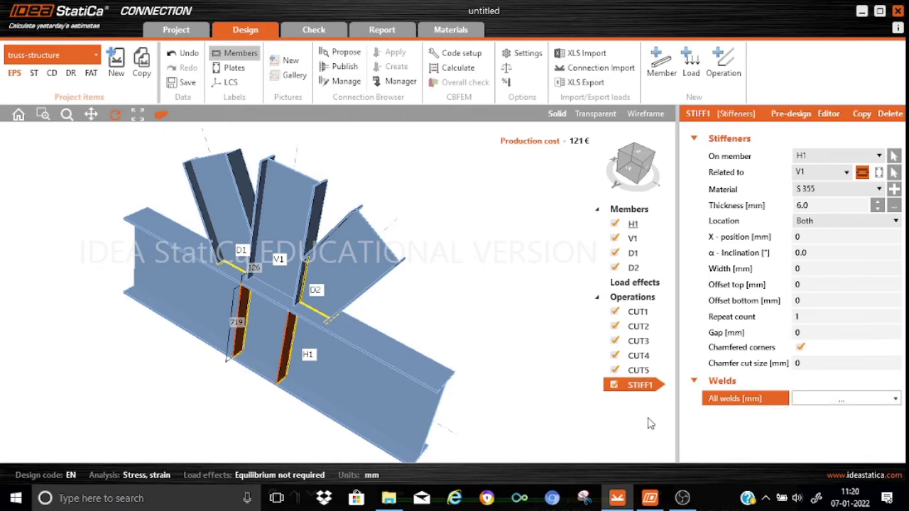
{"action": "mouse_move", "coordinate": [460, 374]}
{"action": "right_mouse_down"}
{"action": "mouse_move", "coordinate": [381, 367]}
{"action": "mouse_move", "coordinate": [457, 361]}
{"action": "right_mouse_up"}
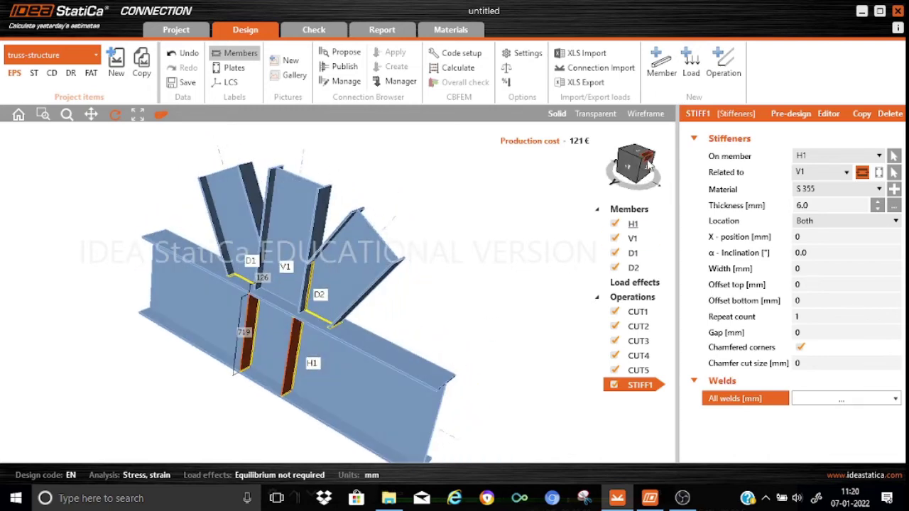
{"action": "left_click", "coordinate": [648, 164]}
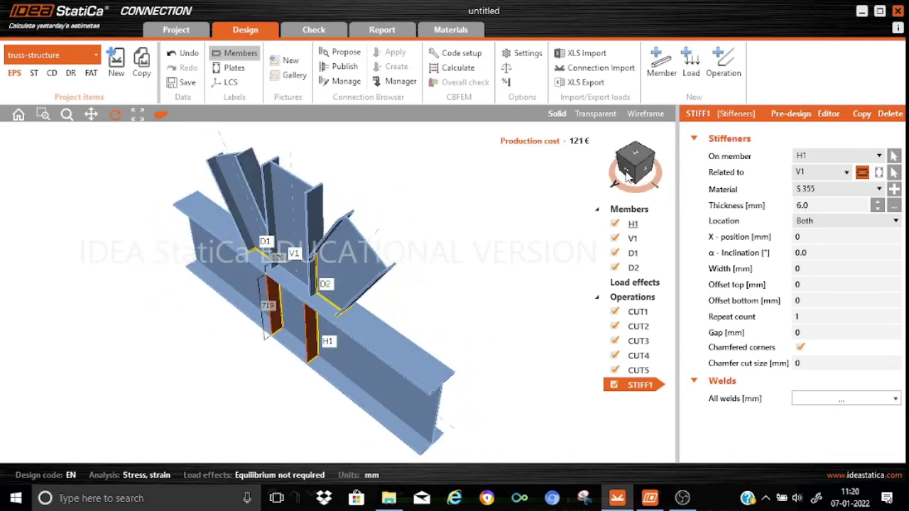
{"action": "left_click", "coordinate": [635, 170]}
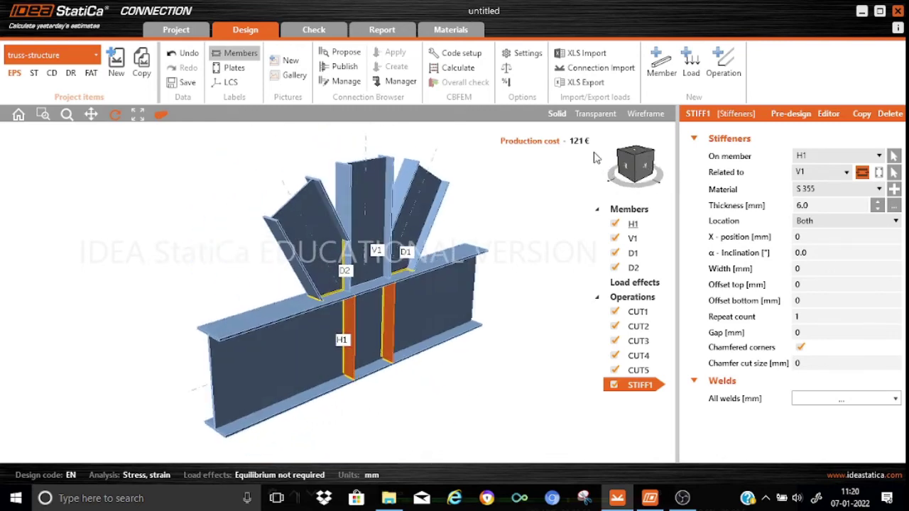
{"action": "left_click", "coordinate": [648, 163]}
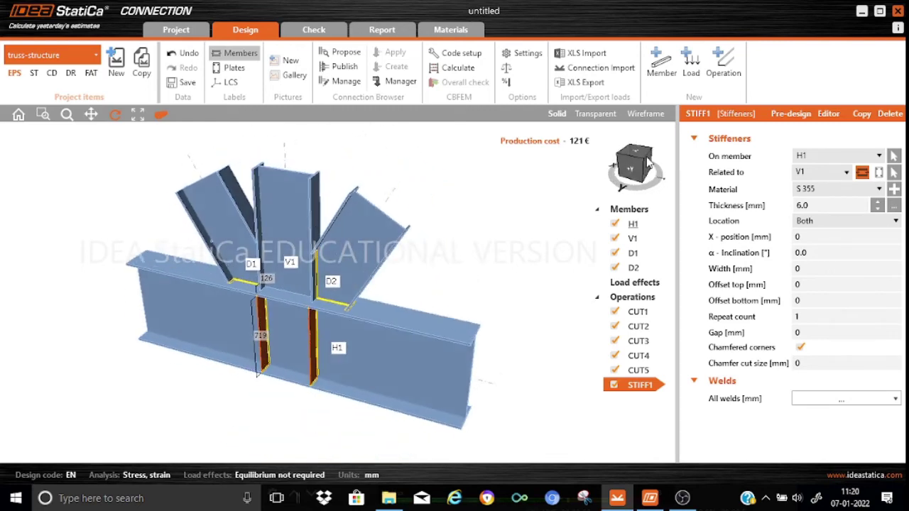
{"action": "left_click", "coordinate": [647, 164]}
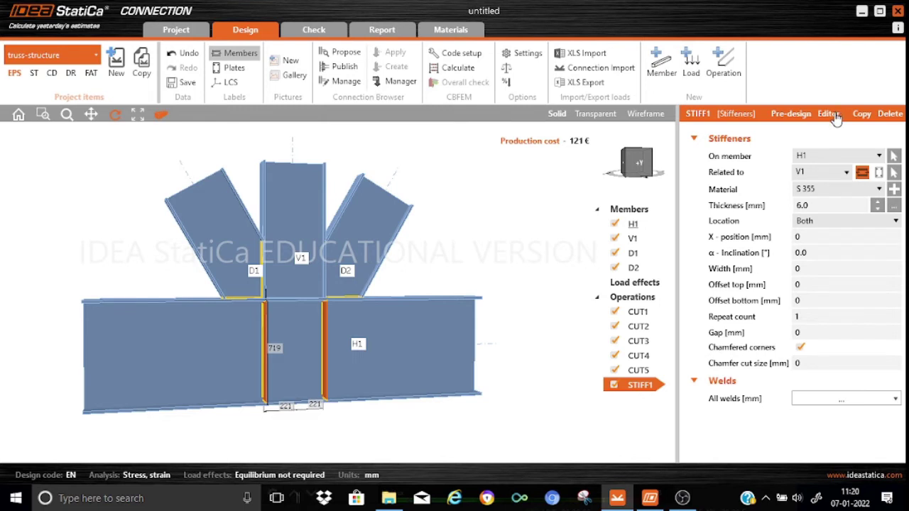
Duplicate the V1 stiffener operation on H1, relate the copy to diagonal D1 and set its position to Lower
{"action": "left_click", "coordinate": [861, 115]}
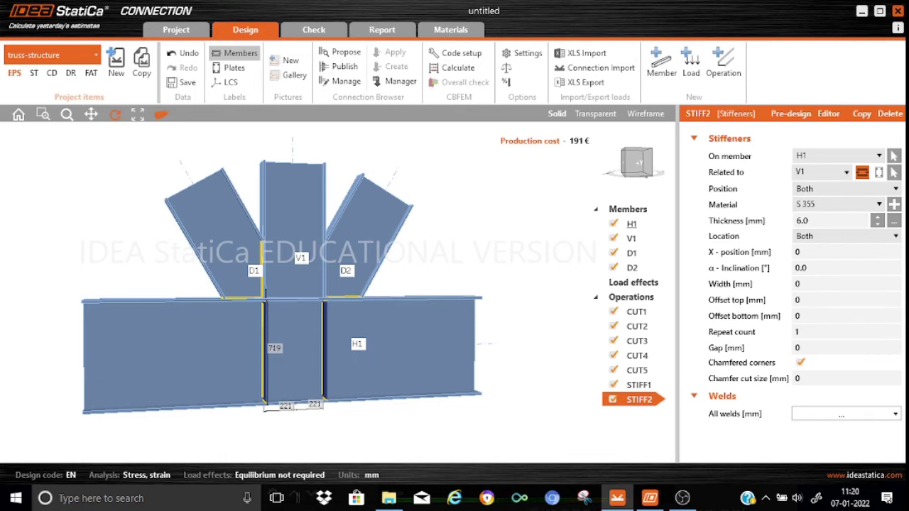
{"action": "left_click", "coordinate": [846, 174]}
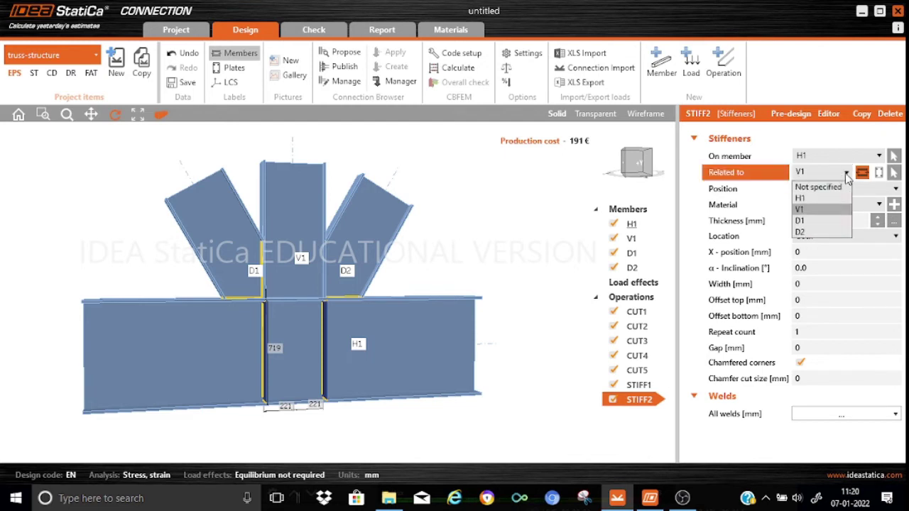
{"action": "left_click", "coordinate": [809, 223]}
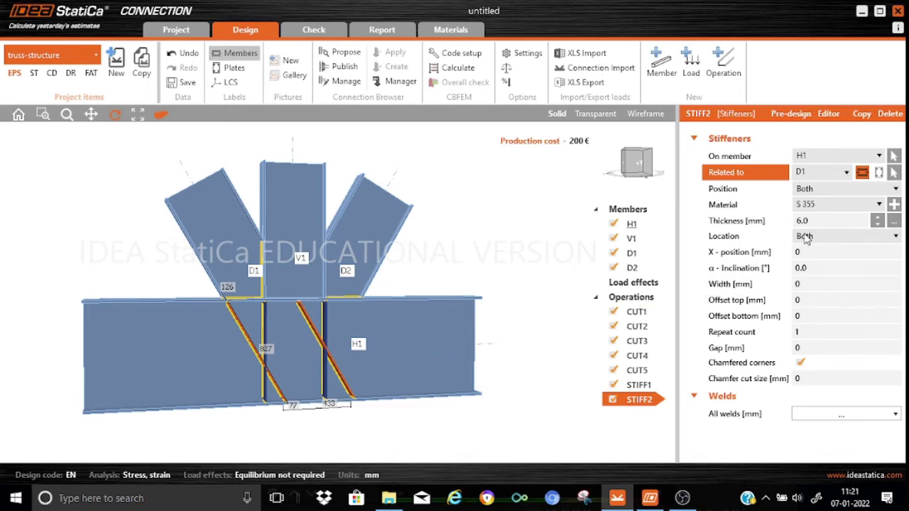
{"action": "left_click", "coordinate": [894, 190]}
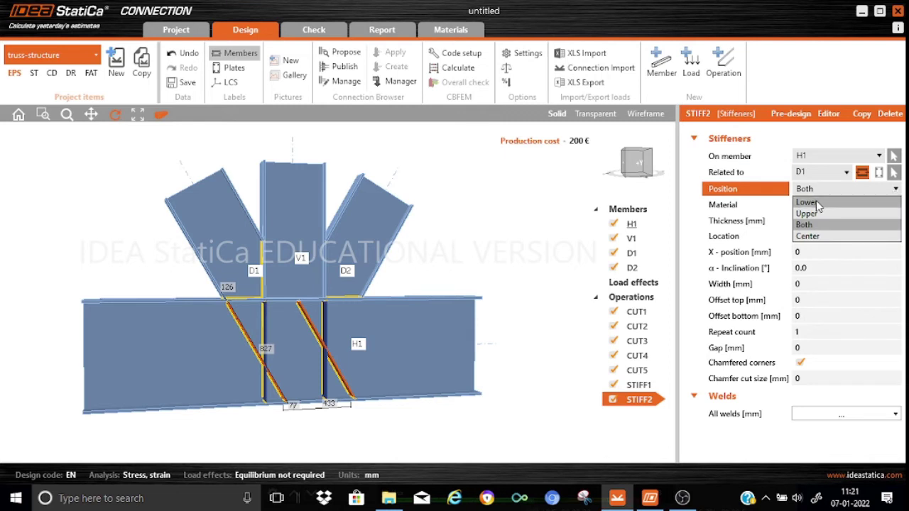
{"action": "left_click", "coordinate": [817, 204]}
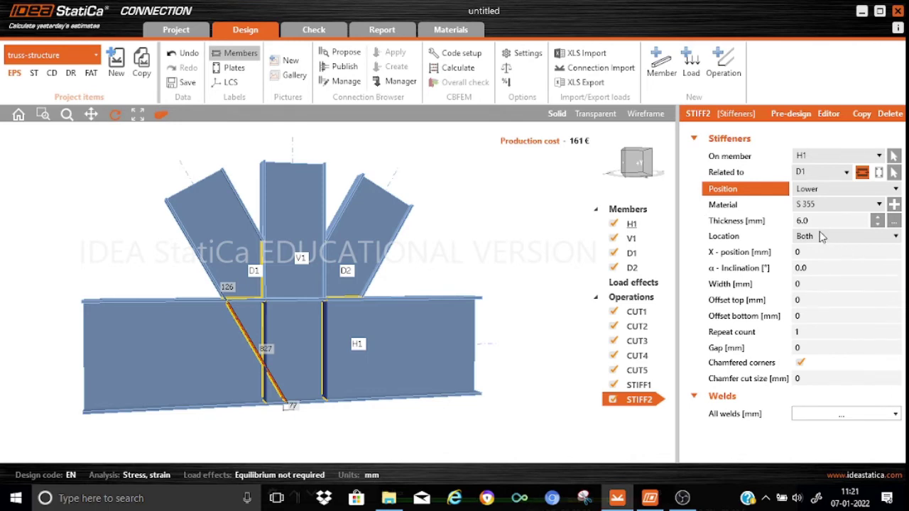
Set the inclination of the D1-related stiffeners to -30°
{"action": "left_click", "coordinate": [809, 270]}
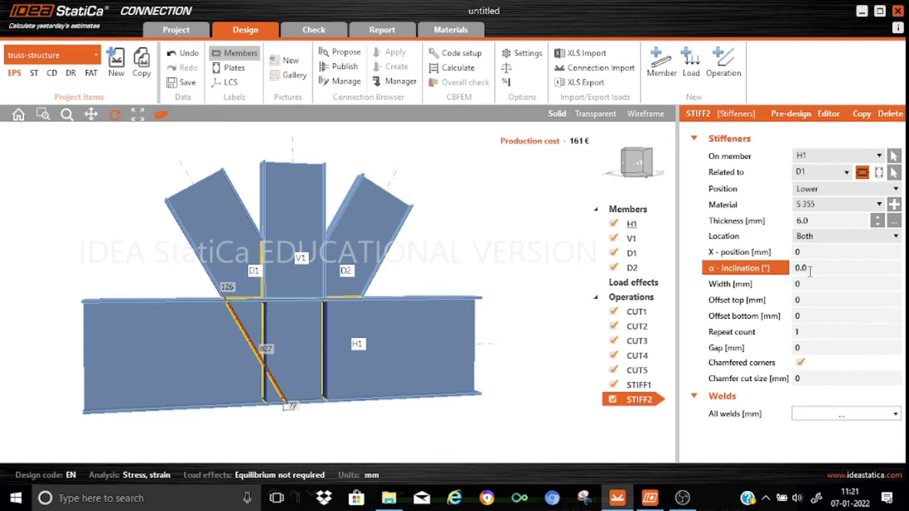
{"action": "type", "text": "-30"}
{"action": "left_click", "coordinate": [809, 284]}
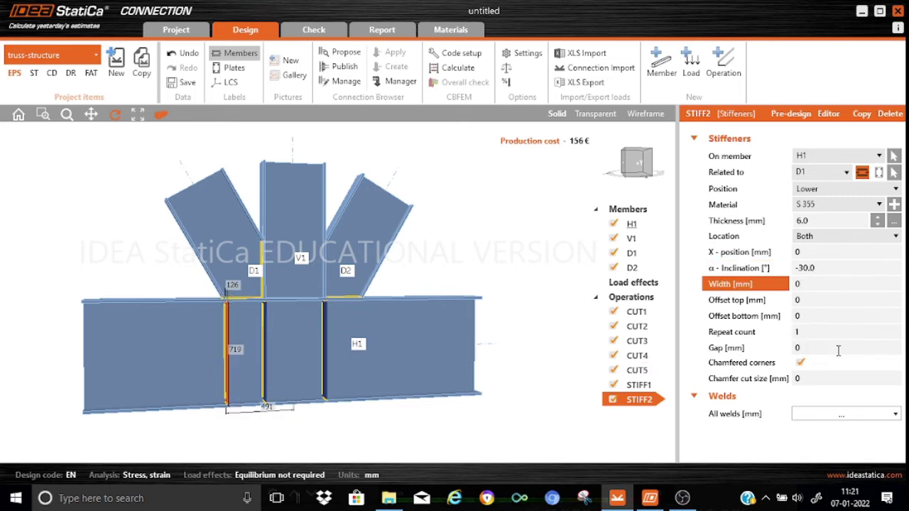
{"action": "left_click", "coordinate": [838, 416]}
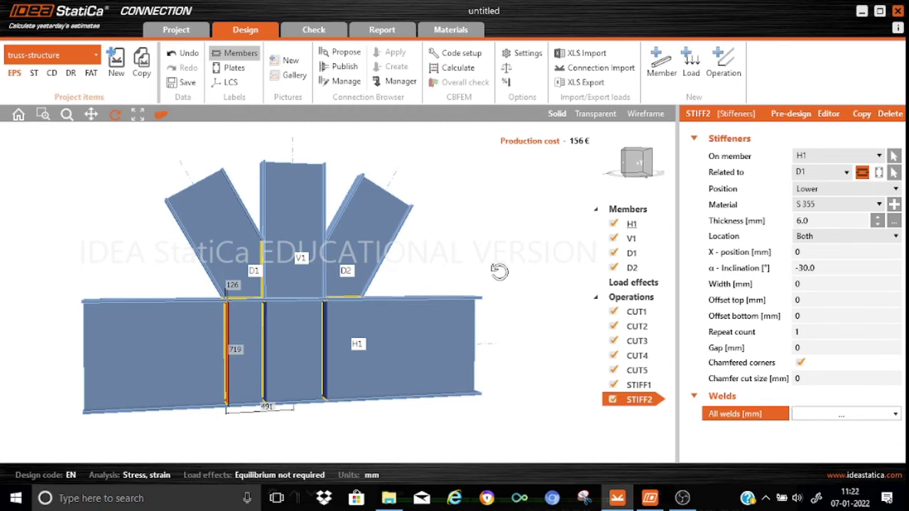
Duplicate the D1-related stiffener operation and relate the copy to diagonal D2
{"action": "right_click_drag", "start_coordinate": [500, 273], "coordinate": [461, 279]}
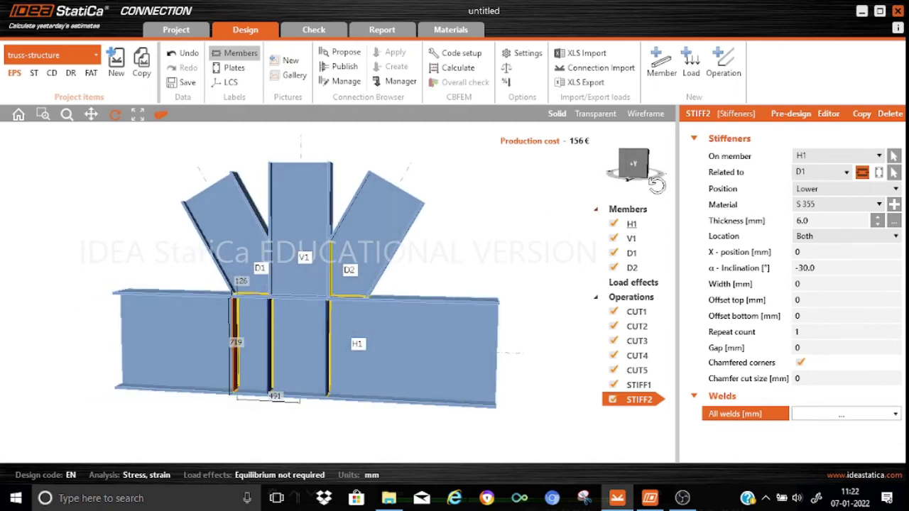
{"action": "left_click", "coordinate": [635, 156]}
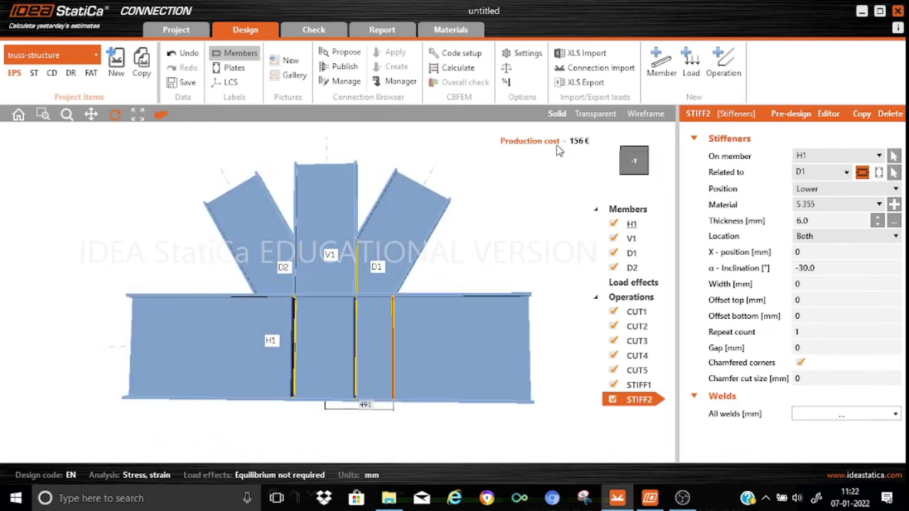
{"action": "left_click", "coordinate": [659, 163]}
{"action": "left_click", "coordinate": [641, 155]}
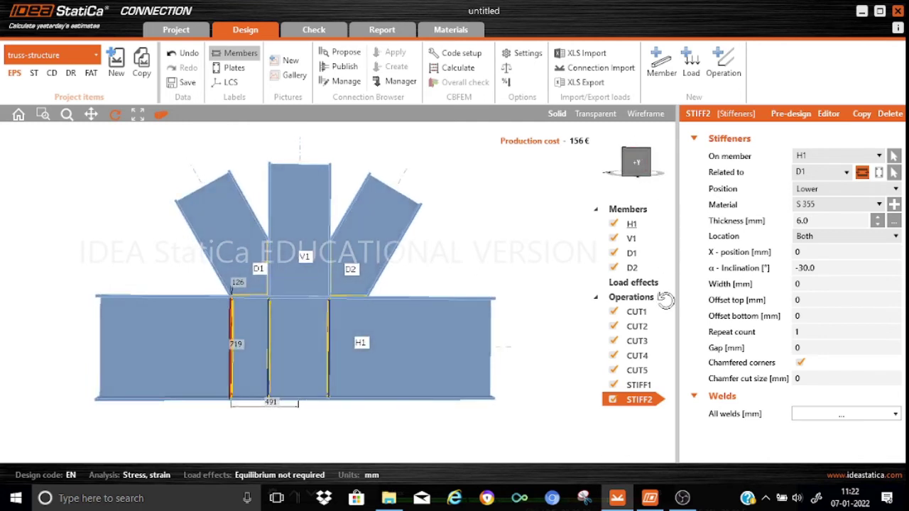
{"action": "left_click", "coordinate": [862, 116]}
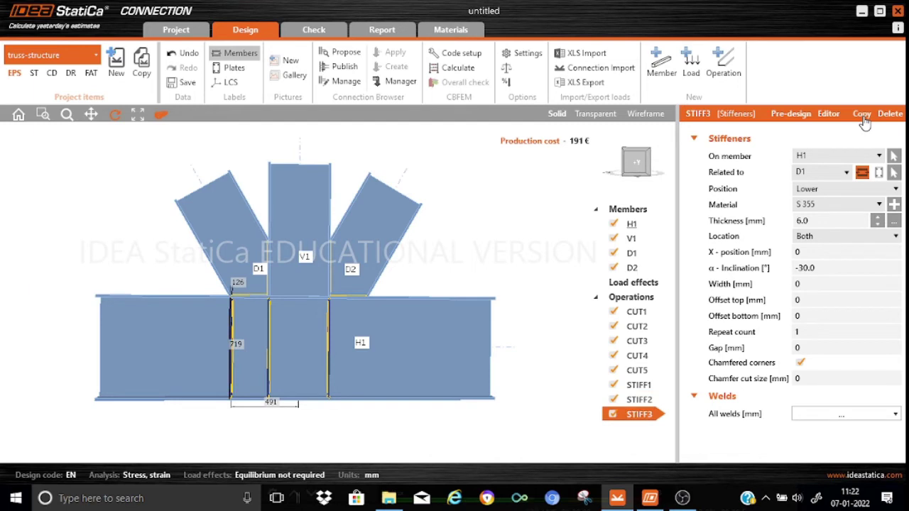
{"action": "left_click", "coordinate": [846, 173]}
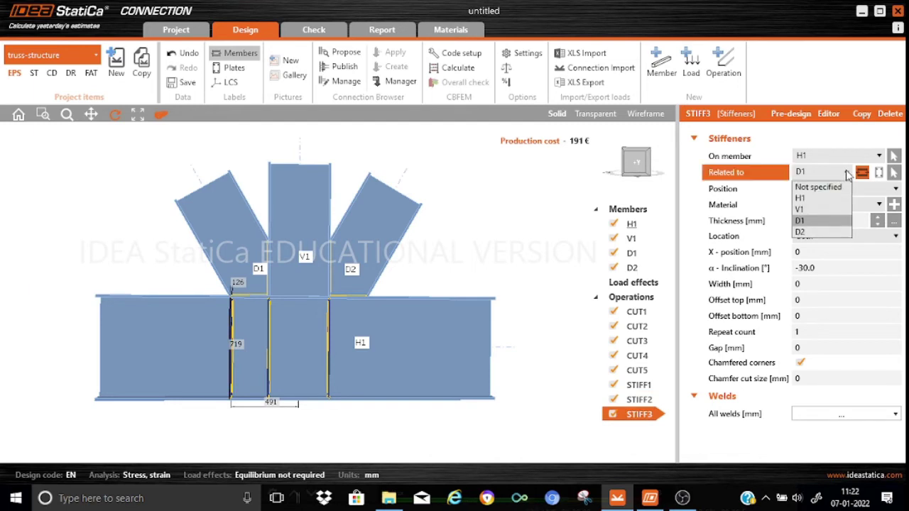
{"action": "left_click", "coordinate": [805, 233]}
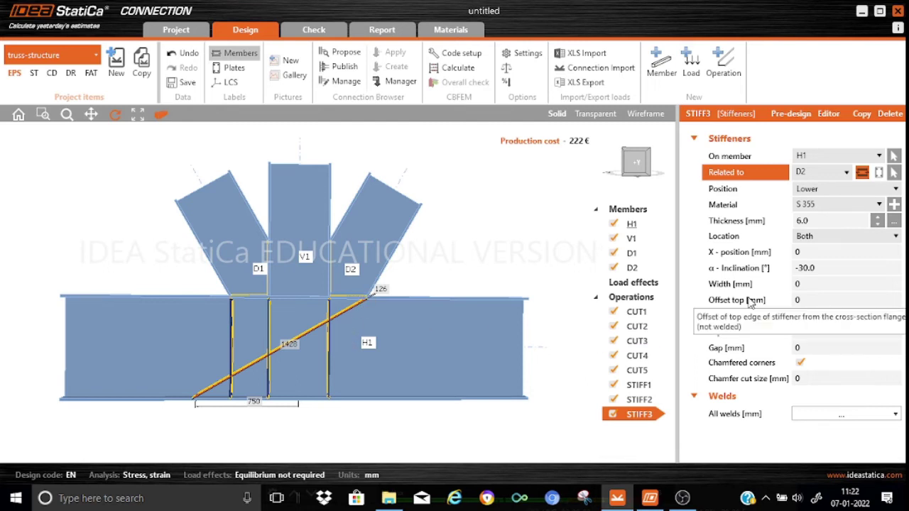
Set the inclination of the D2-related stiffeners to -60° and inspect the stiffeners on both sides of H1
{"action": "left_click", "coordinate": [827, 267]}
{"action": "key", "text": "BackSpace"}
{"action": "key", "text": "BackSpace"}
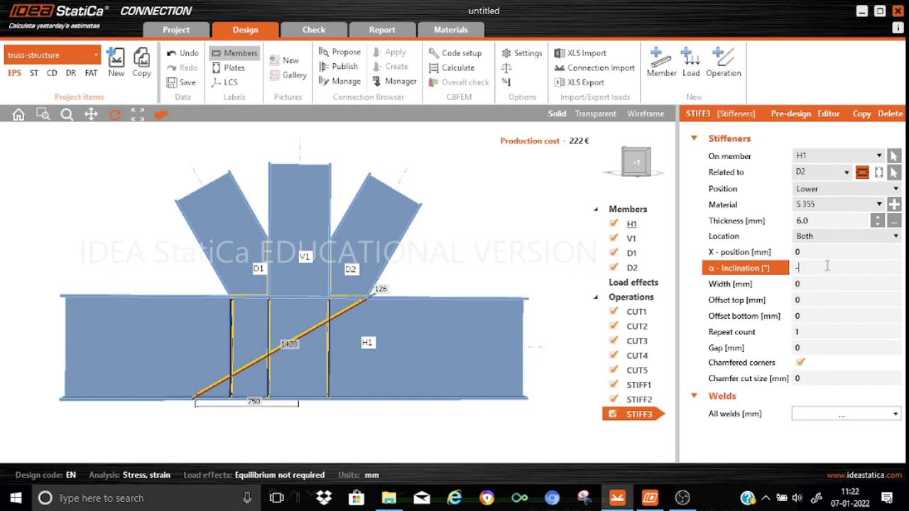
{"action": "type", "text": "60"}
{"action": "left_click", "coordinate": [810, 284]}
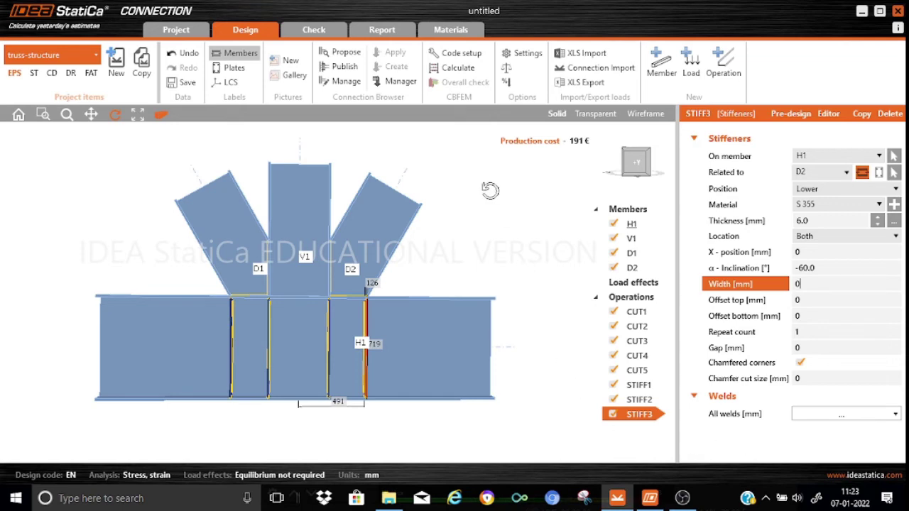
{"action": "left_click", "coordinate": [163, 117]}
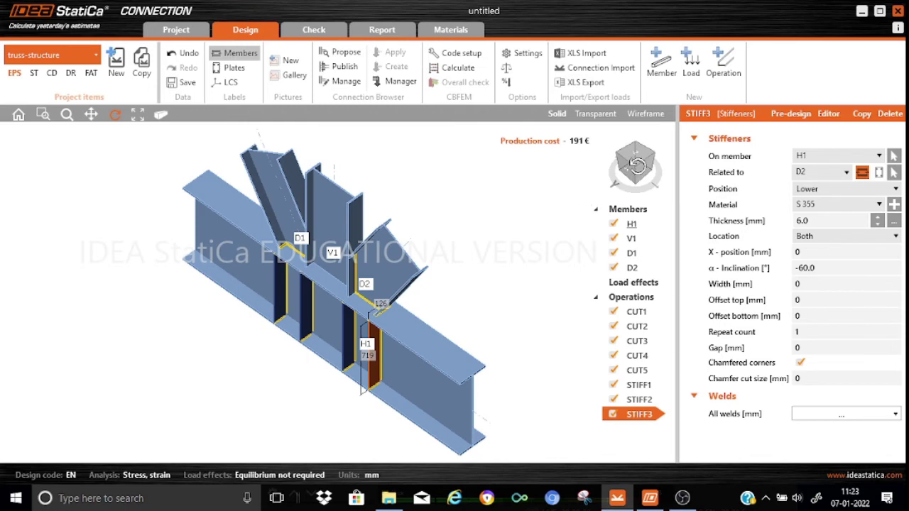
{"action": "left_click", "coordinate": [637, 167]}
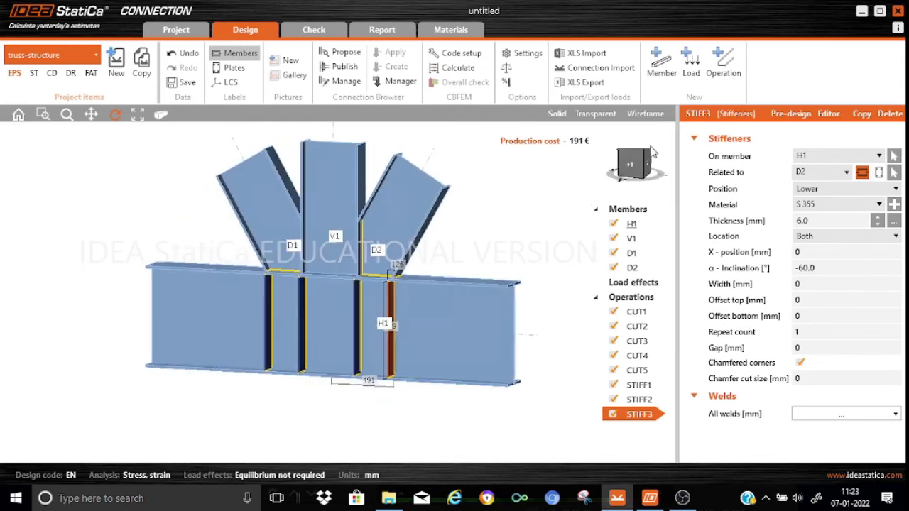
{"action": "left_click_drag", "start_coordinate": [660, 149], "coordinate": [580, 155]}
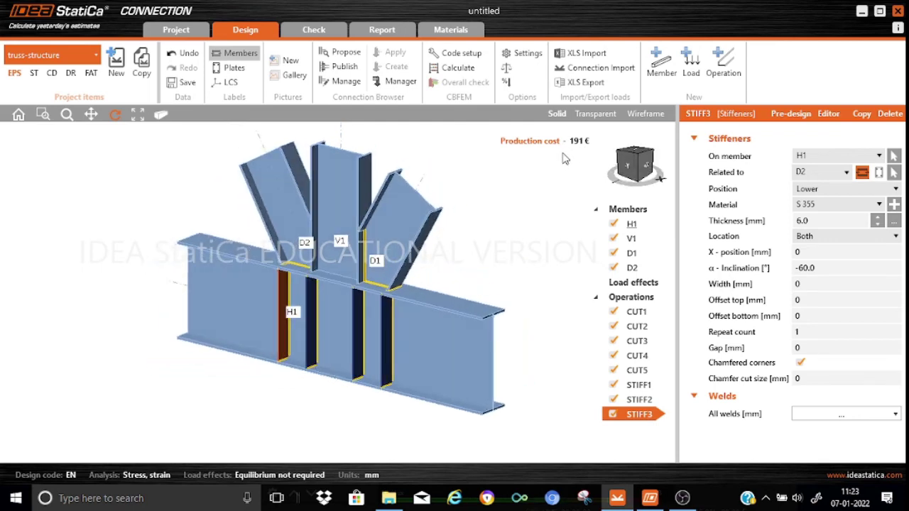
{"action": "right_click_drag", "start_coordinate": [610, 158], "coordinate": [644, 160]}
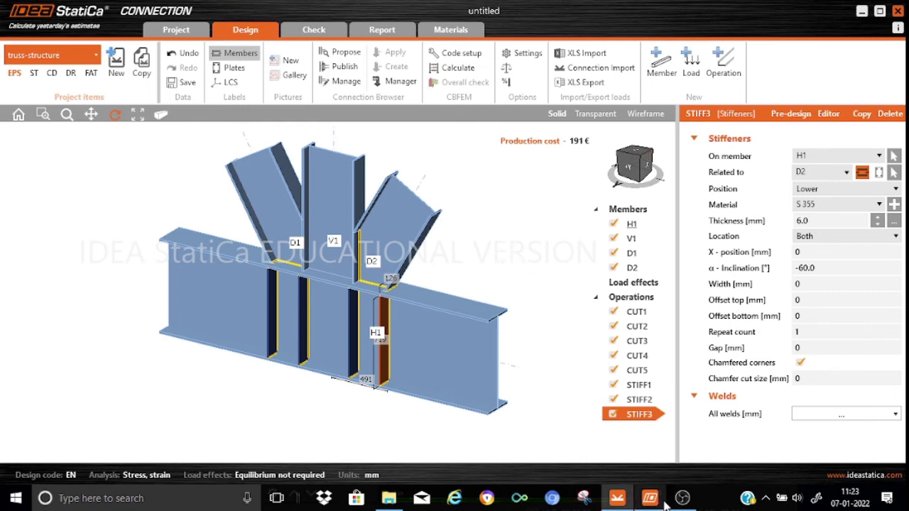
{"action": "mouse_move", "coordinate": [682, 499]}
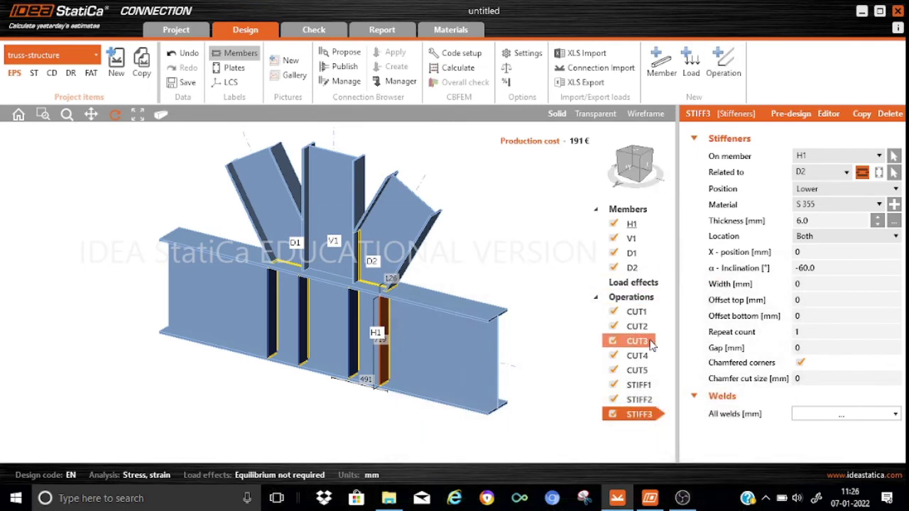
Add a load effect with axial force N of -1385 kN on V1 and 800 kN on each of D1 and D2
{"action": "left_click", "coordinate": [698, 58]}
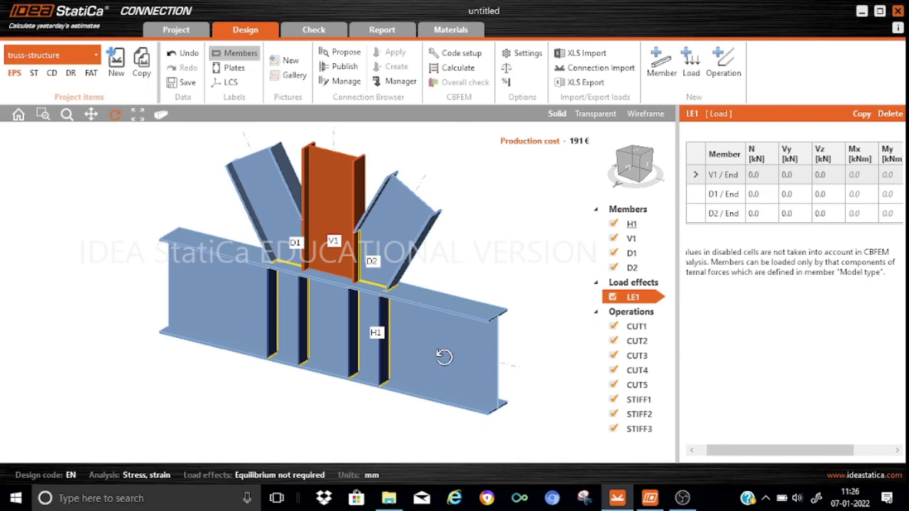
{"action": "left_click", "coordinate": [758, 175]}
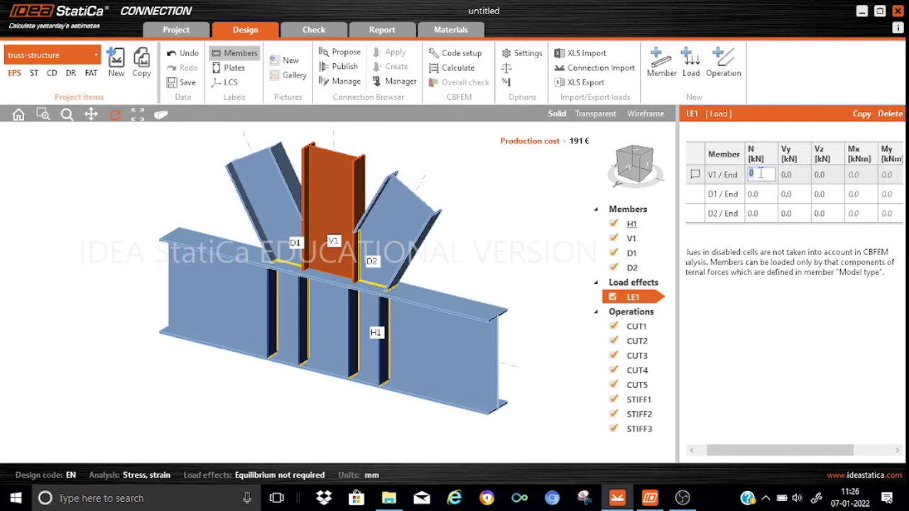
{"action": "type", "text": "-1385"}
{"action": "left_click", "coordinate": [759, 194]}
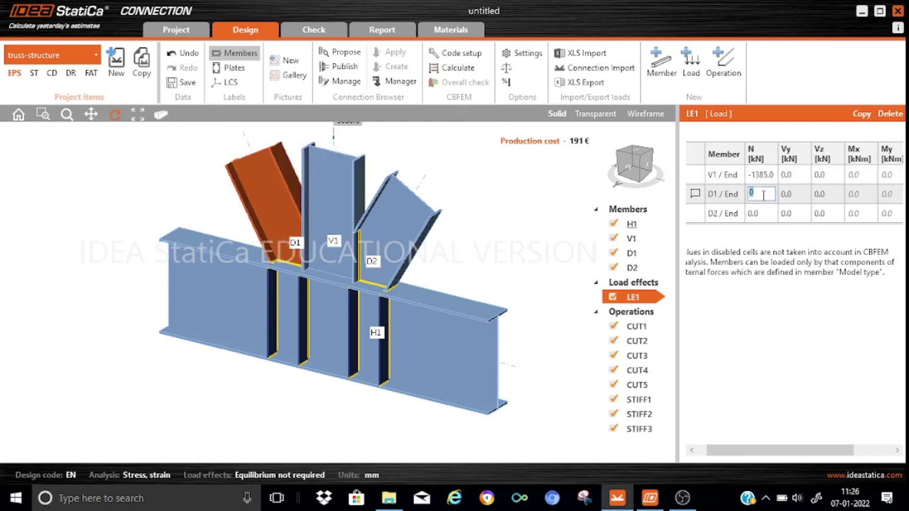
{"action": "type", "text": "800"}
{"action": "left_click", "coordinate": [761, 212]}
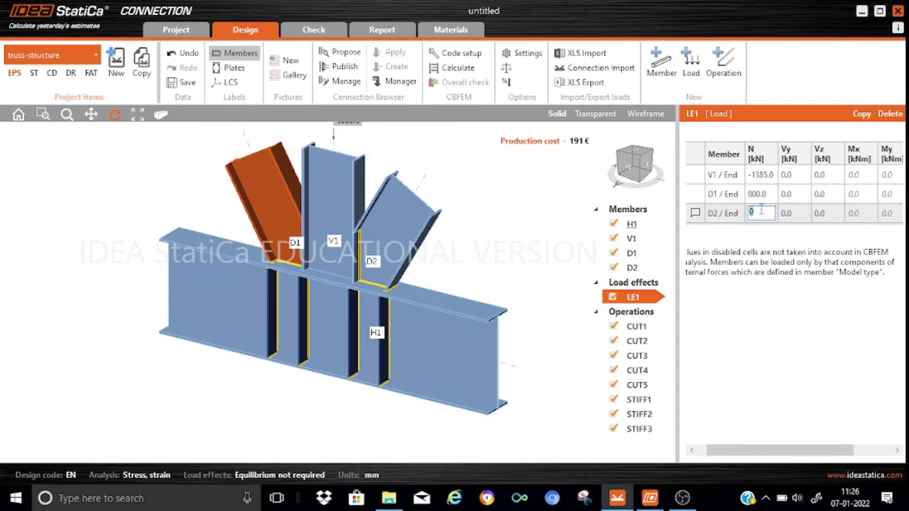
{"action": "type", "text": "800"}
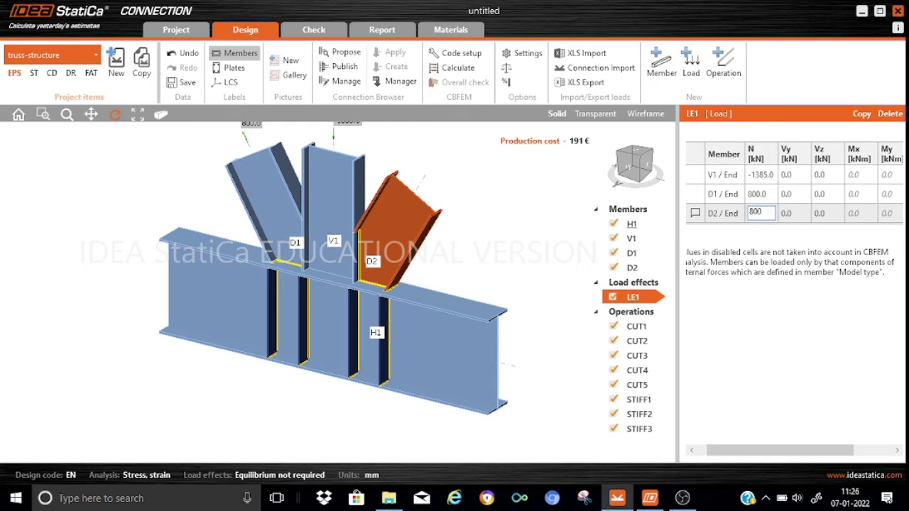
Require load equilibrium for the load effect and view the unbalanced forces on the connection
{"action": "left_click", "coordinate": [757, 193]}
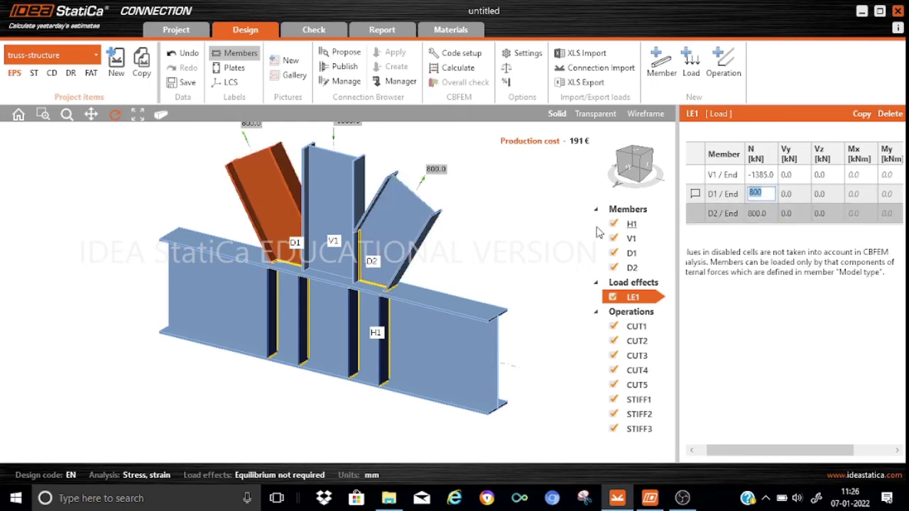
{"action": "left_click", "coordinate": [93, 116]}
{"action": "left_click_drag", "start_coordinate": [99, 168], "coordinate": [101, 227]}
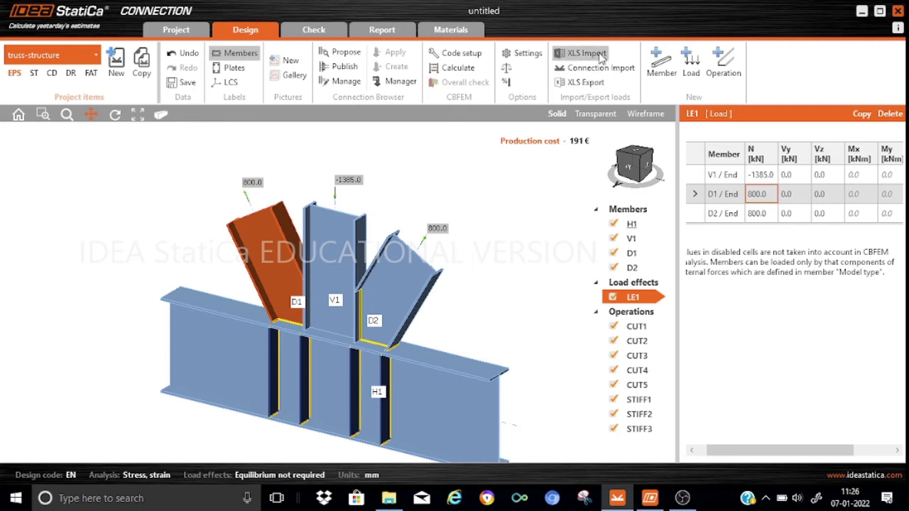
{"action": "left_click", "coordinate": [506, 68]}
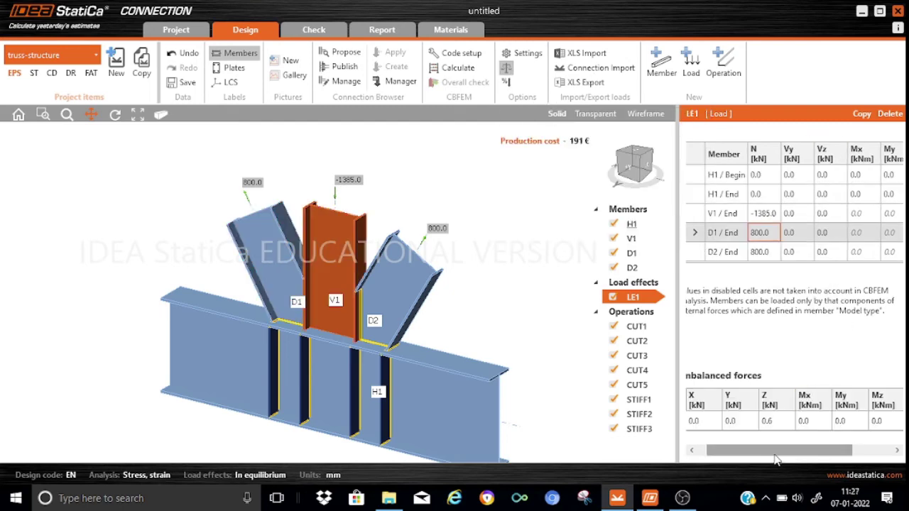
{"action": "left_click_drag", "start_coordinate": [776, 460], "coordinate": [760, 459]}
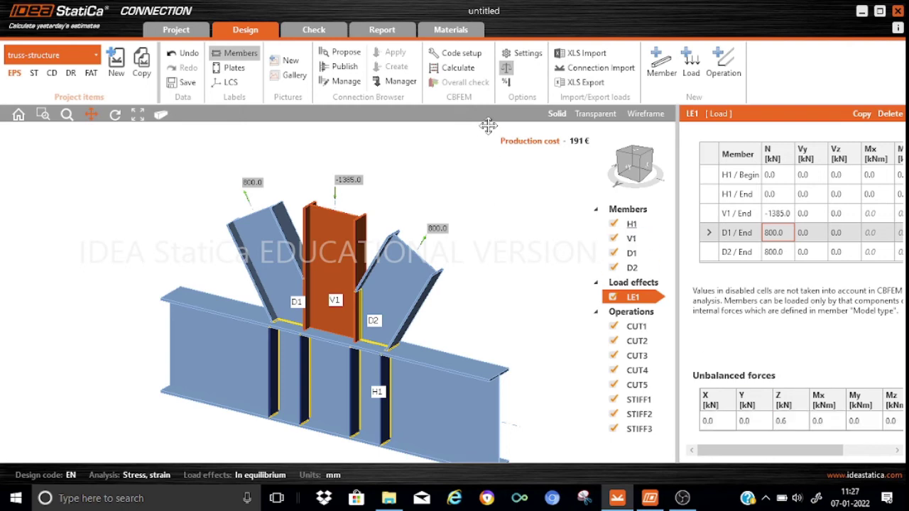
Calculate the connection and display its plastic strain check results with the finite element mesh
{"action": "left_click", "coordinate": [458, 68]}
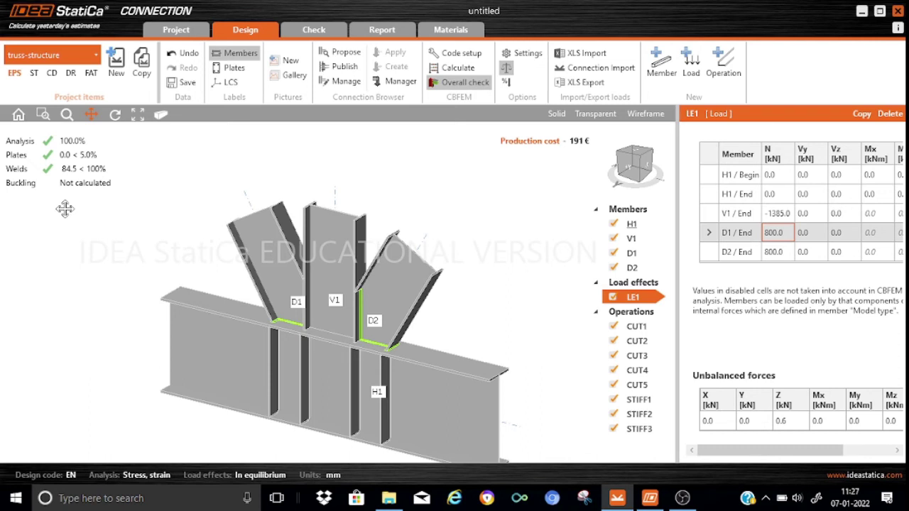
{"action": "left_click", "coordinate": [316, 30]}
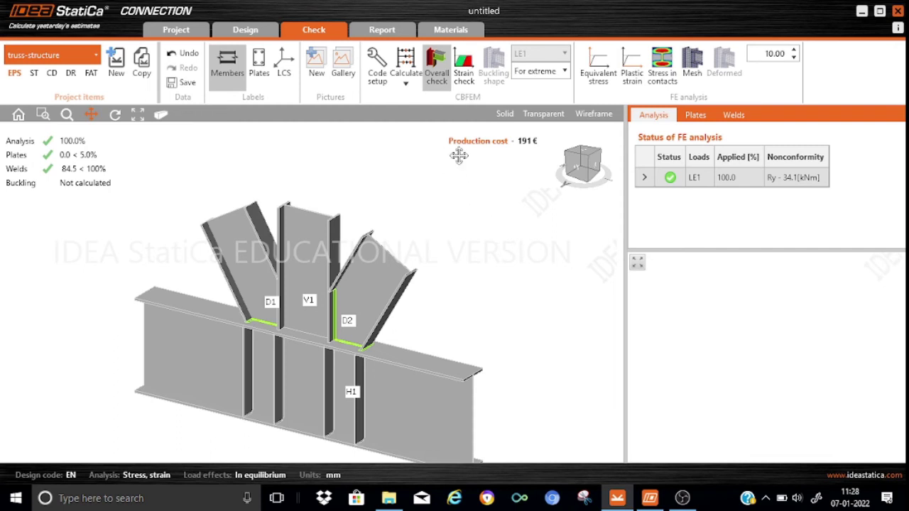
{"action": "left_click", "coordinate": [632, 77]}
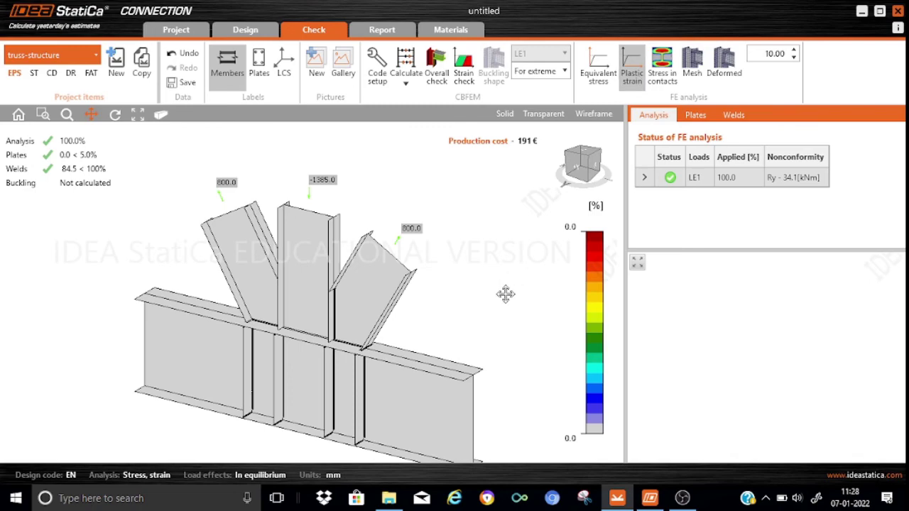
{"action": "left_click", "coordinate": [696, 62]}
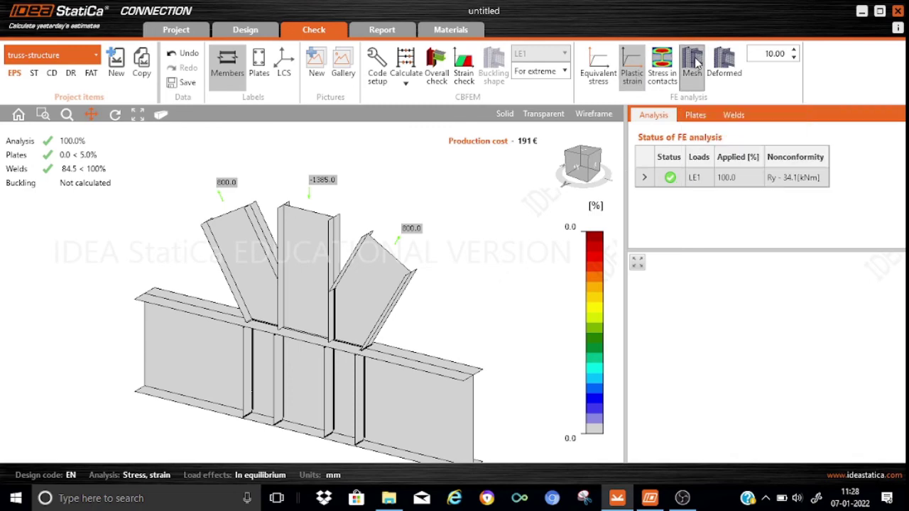
{"action": "left_click_drag", "start_coordinate": [440, 284], "coordinate": [424, 253]}
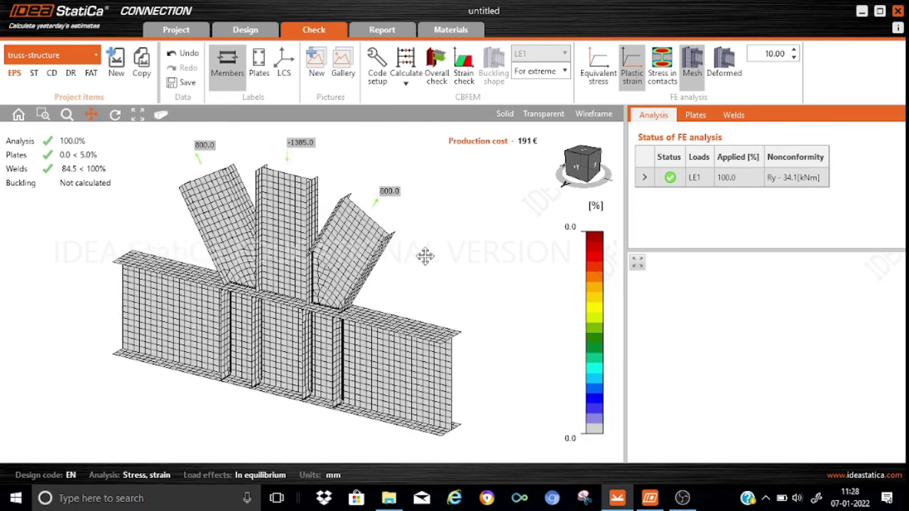
{"action": "left_click", "coordinate": [115, 115]}
{"action": "left_click_drag", "start_coordinate": [423, 260], "coordinate": [455, 231]}
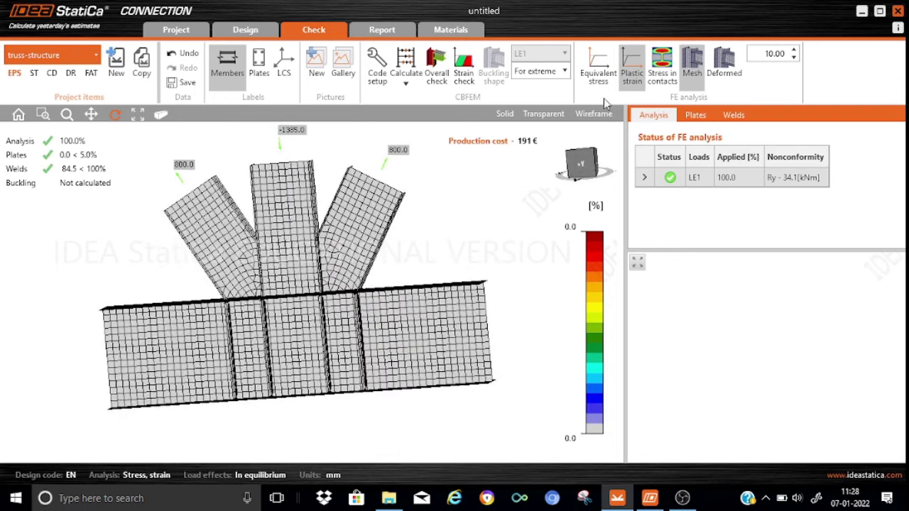
Display the equivalent stress on the meshed connection and examine the joint between V1, D2 and the chord
{"action": "left_click", "coordinate": [598, 77]}
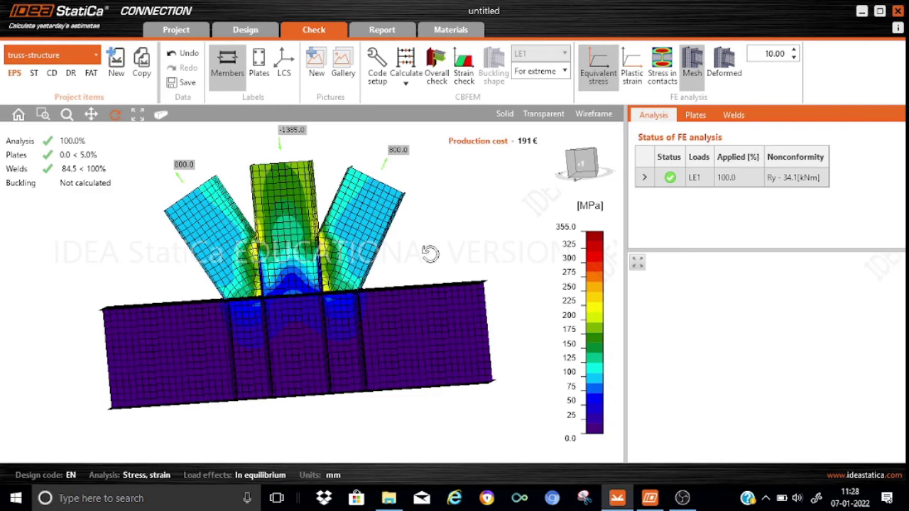
{"action": "left_click_drag", "start_coordinate": [454, 221], "coordinate": [416, 251]}
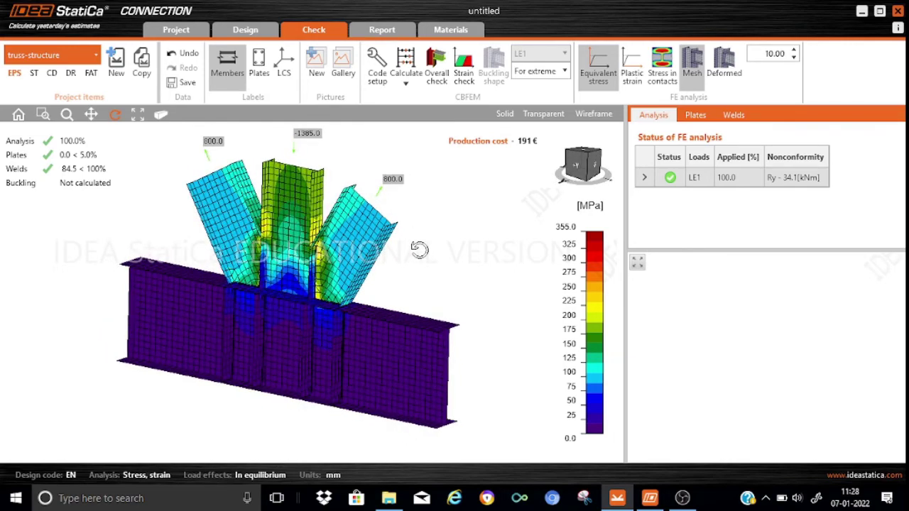
{"action": "scroll", "coordinate": [374, 260], "scroll_direction": "up", "scroll_amount": 3}
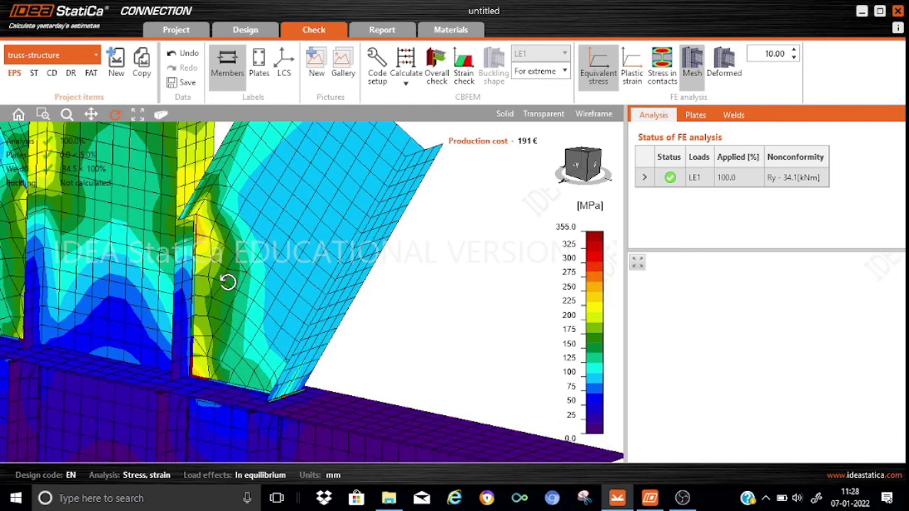
{"action": "left_click_drag", "start_coordinate": [227, 279], "coordinate": [223, 305]}
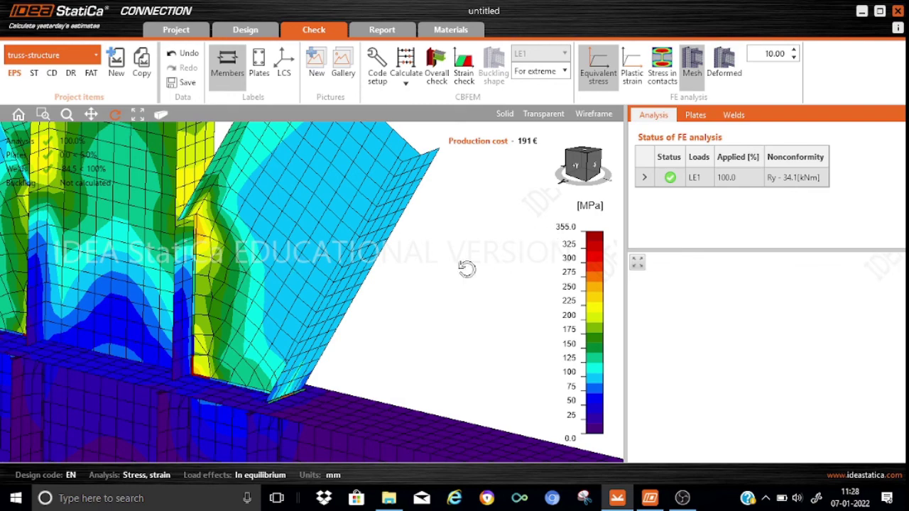
{"action": "left_click_drag", "start_coordinate": [450, 271], "coordinate": [449, 274]}
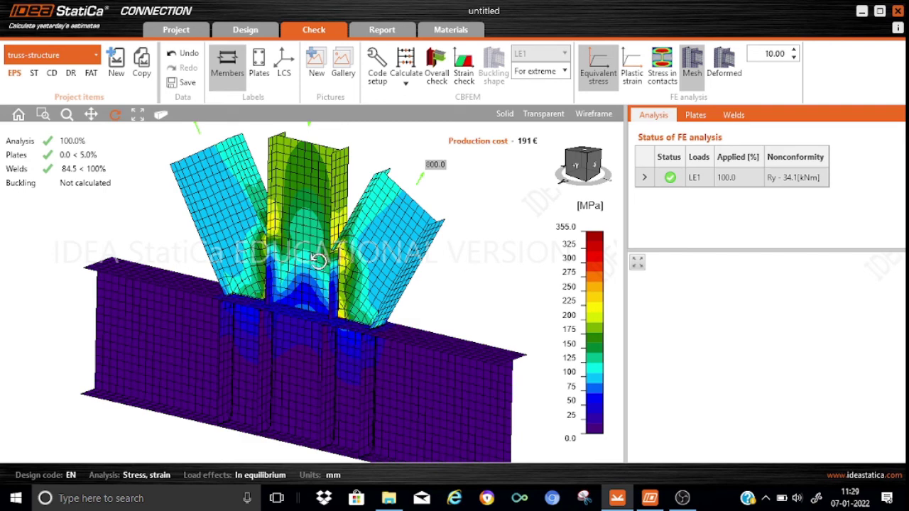
Review the stresses and utilizations in the weld check and select the first weld between V1-bfl 1 and D1-w 1
{"action": "left_click", "coordinate": [735, 116]}
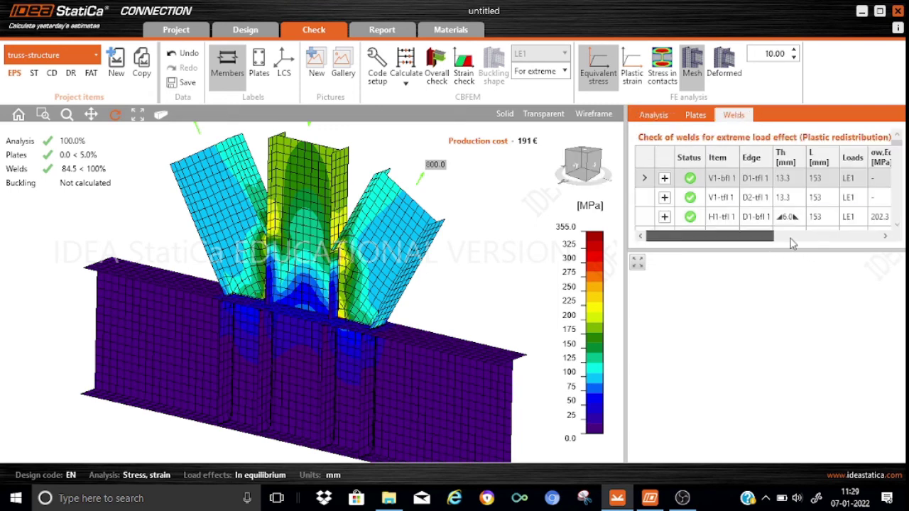
{"action": "left_click", "coordinate": [791, 239]}
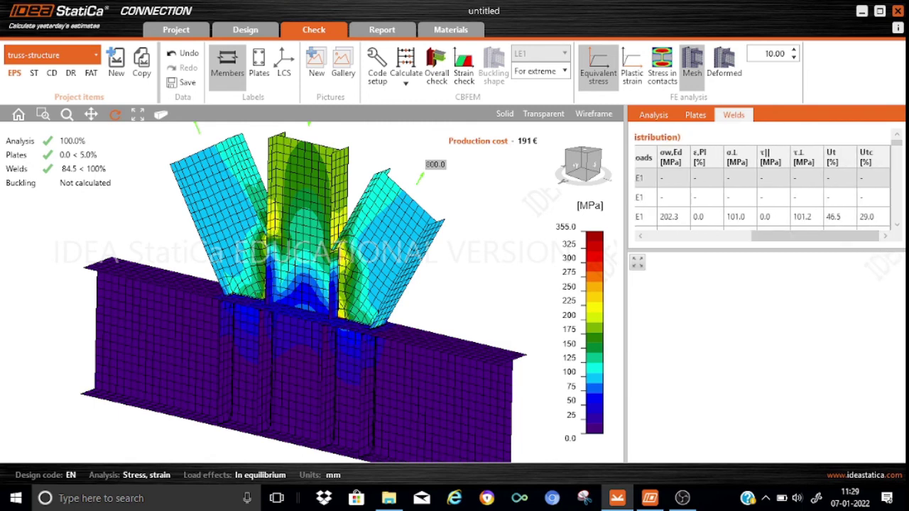
{"action": "left_click", "coordinate": [897, 225]}
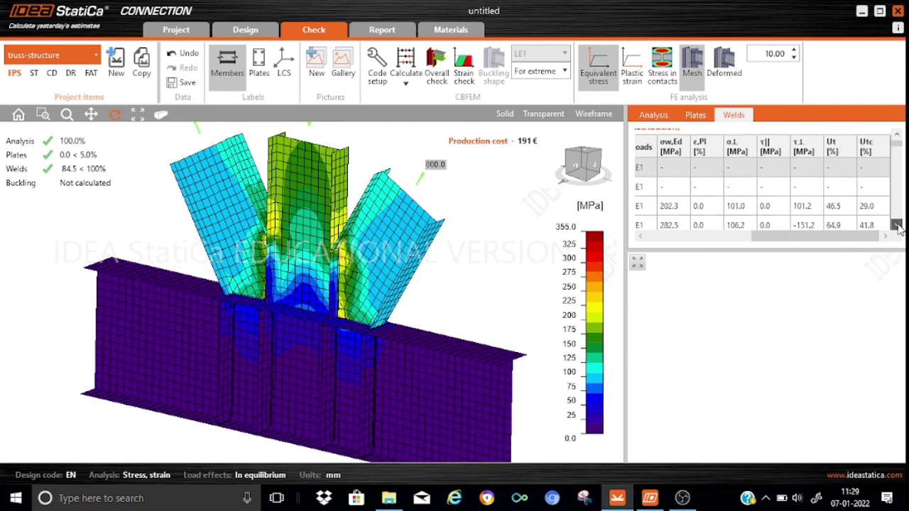
{"action": "left_click", "coordinate": [897, 225]}
{"action": "left_click", "coordinate": [897, 225]}
{"action": "left_click", "coordinate": [897, 225]}
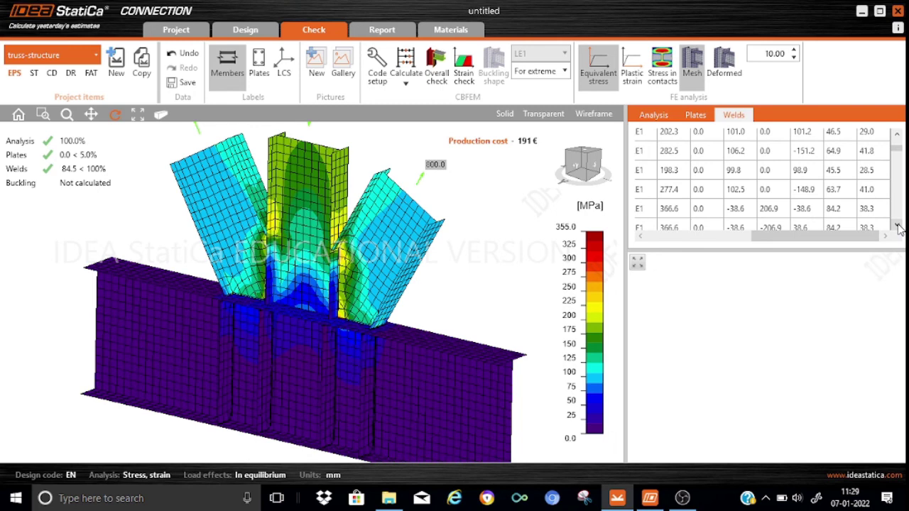
{"action": "left_click", "coordinate": [838, 209]}
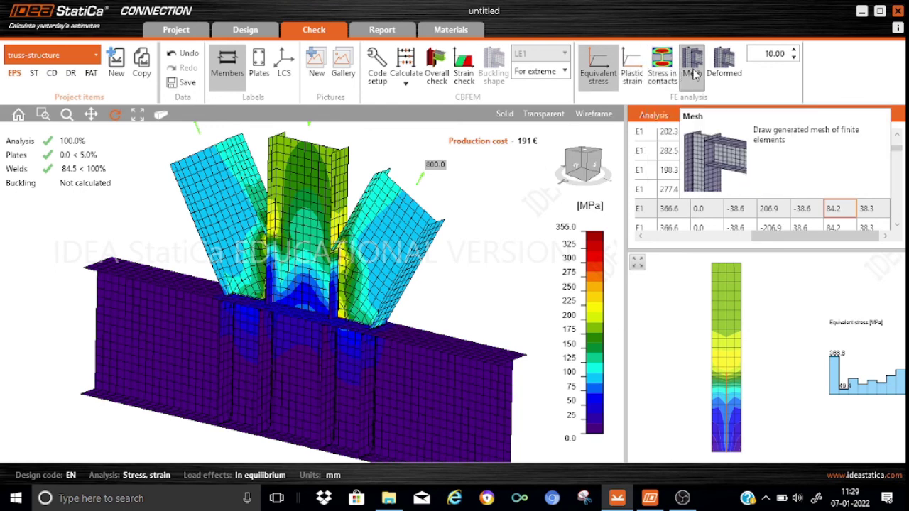
Switch the results back to plastic strain and compare the selected weld's item, size and utilization data
{"action": "left_click", "coordinate": [630, 74]}
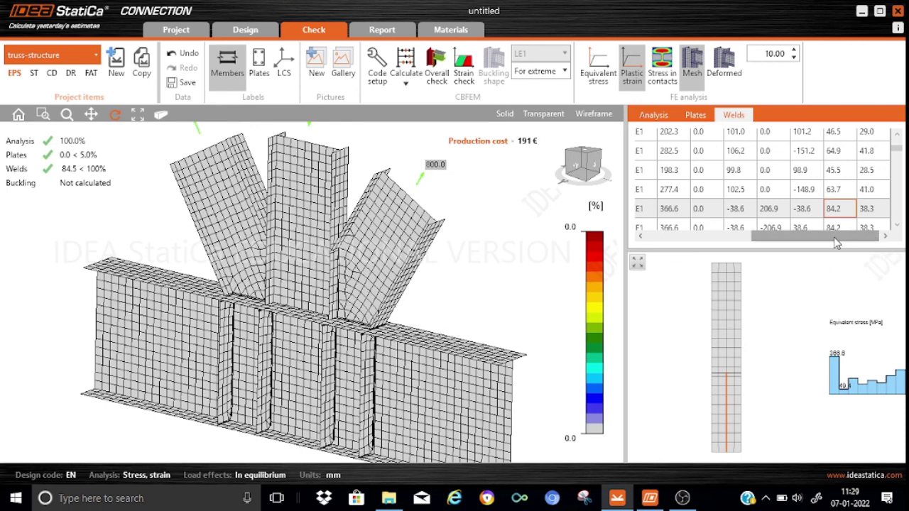
{"action": "left_click_drag", "start_coordinate": [838, 240], "coordinate": [717, 249]}
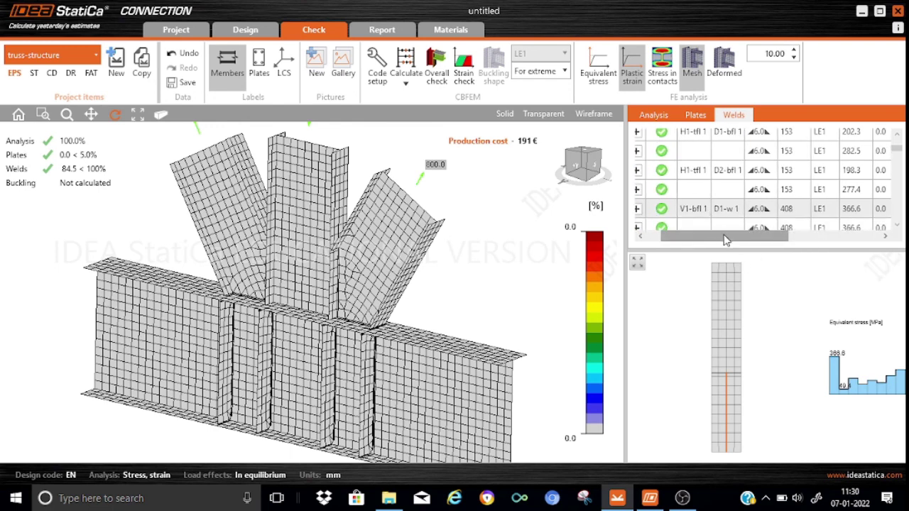
{"action": "left_click_drag", "start_coordinate": [725, 240], "coordinate": [820, 239]}
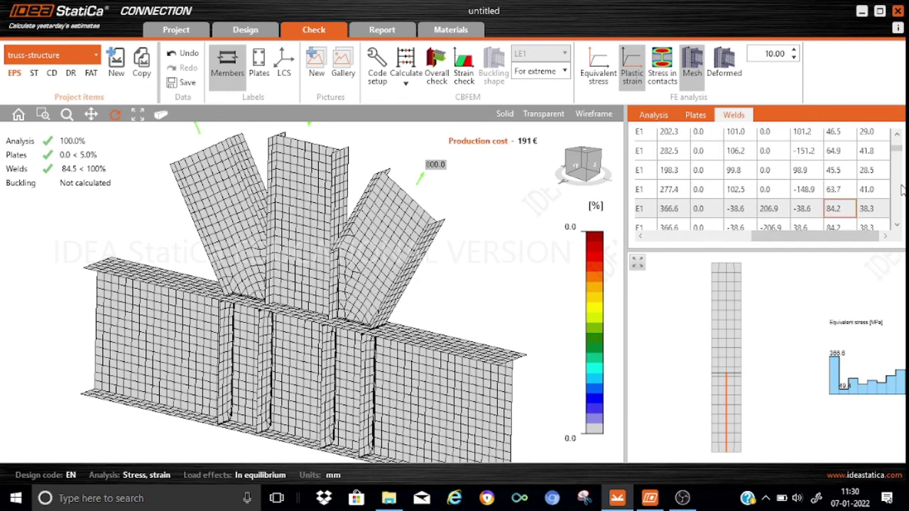